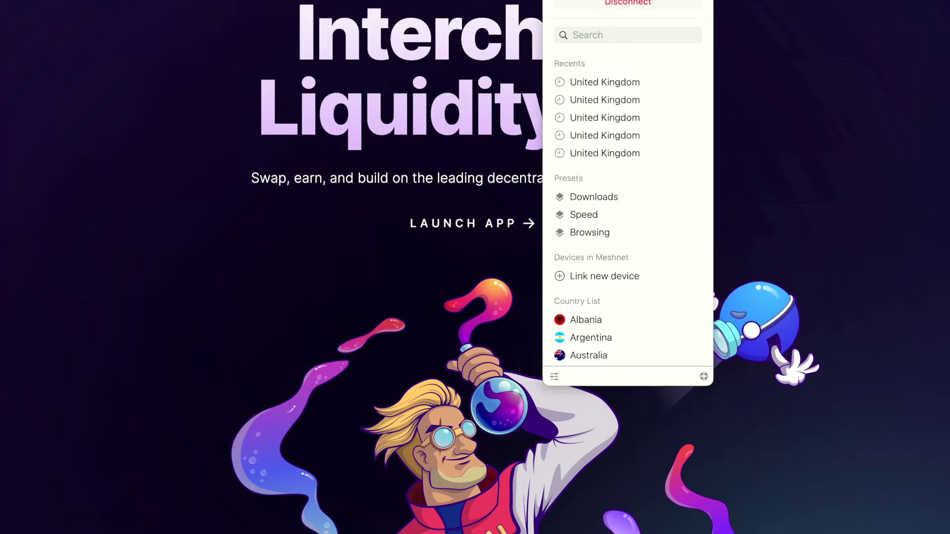
{"action": "scroll", "coordinate": [622, 174], "scroll_direction": "down", "scroll_amount": 5}
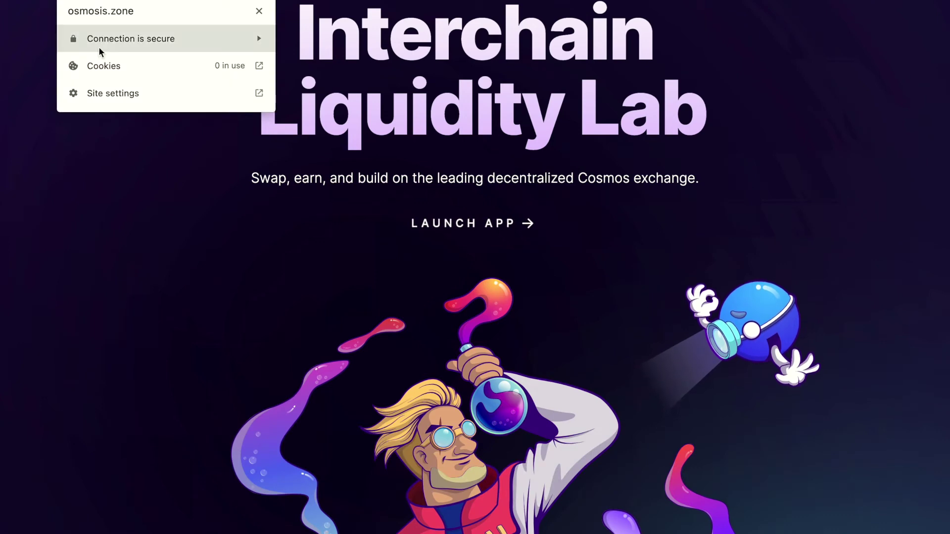
{"action": "left_click", "coordinate": [99, 47]}
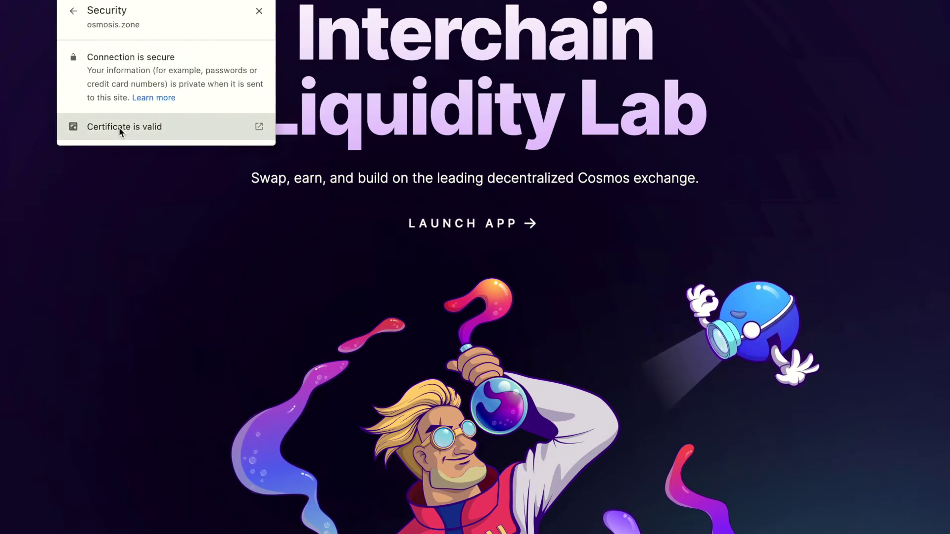
{"action": "left_click", "coordinate": [110, 213]}
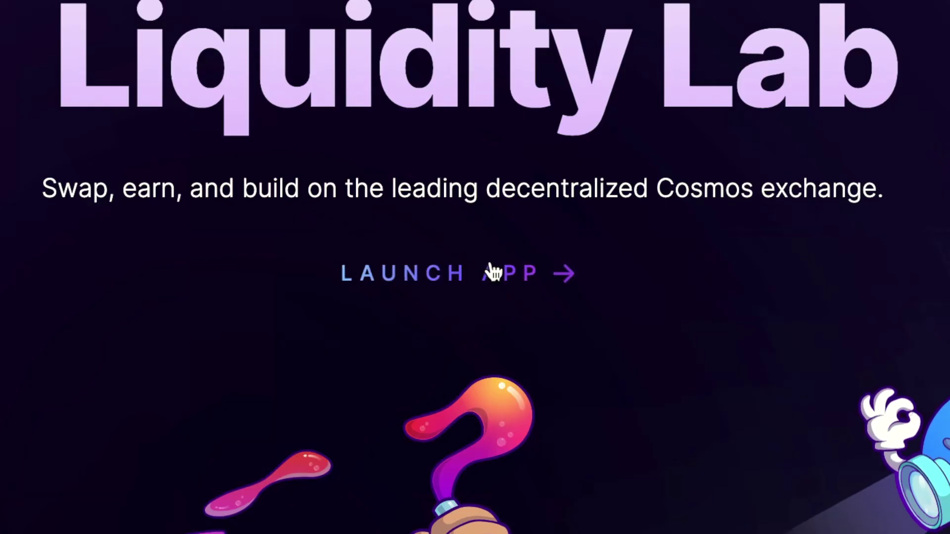
{"action": "left_click", "coordinate": [490, 226]}
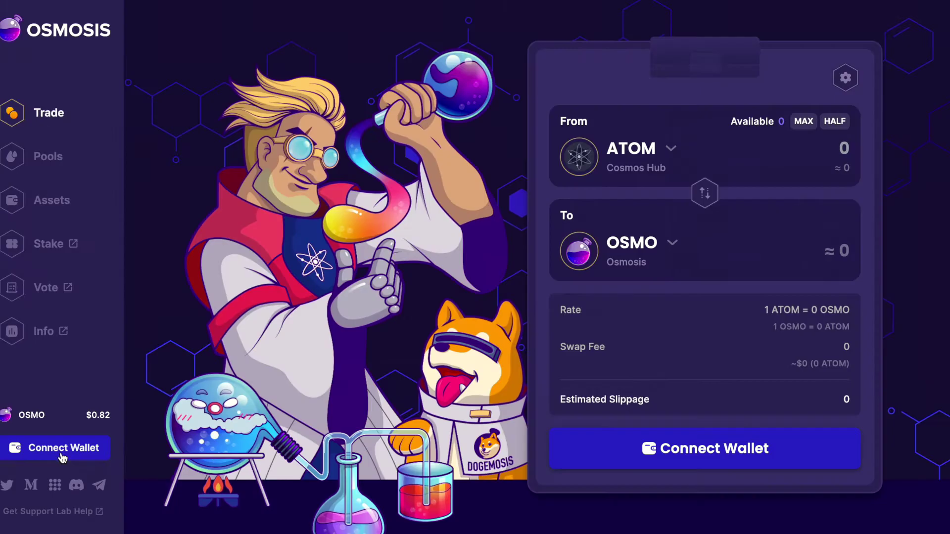
Step: Launch the Osmosis trading app and begin connecting a wallet
{"action": "left_click", "coordinate": [62, 456]}
Step: Connect Keplr to Osmosis and check the asset balances: 10 OSMO and 0.0001 EVMOS
{"action": "left_click", "coordinate": [440, 223]}
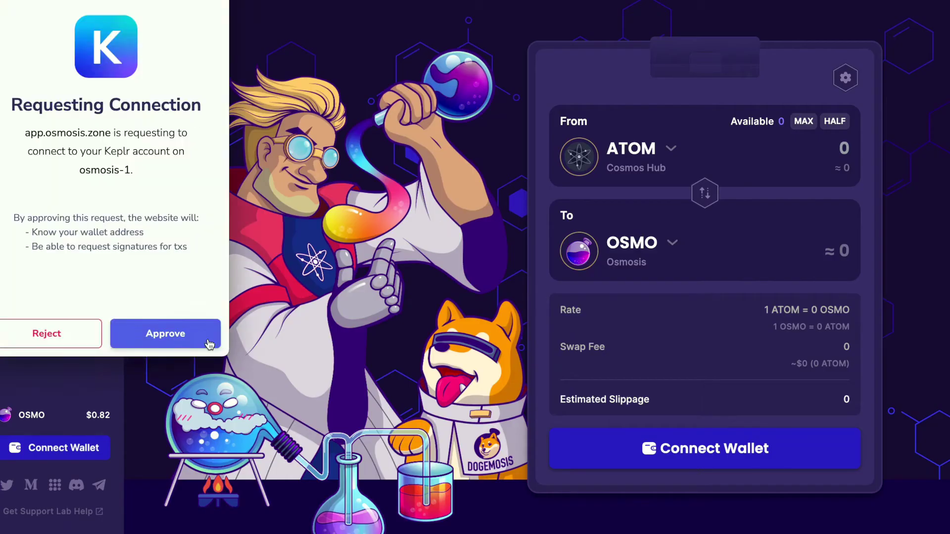
{"action": "left_click", "coordinate": [167, 347]}
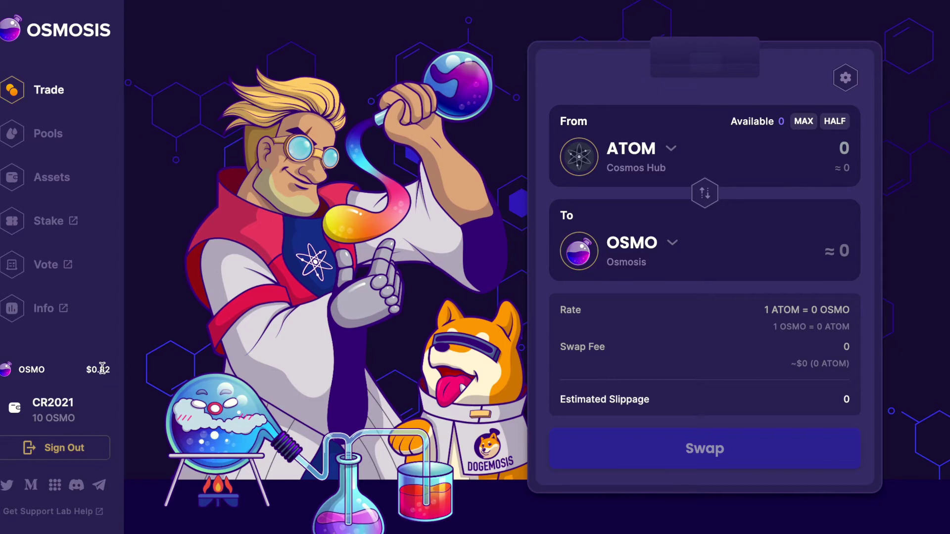
{"action": "left_click", "coordinate": [65, 186]}
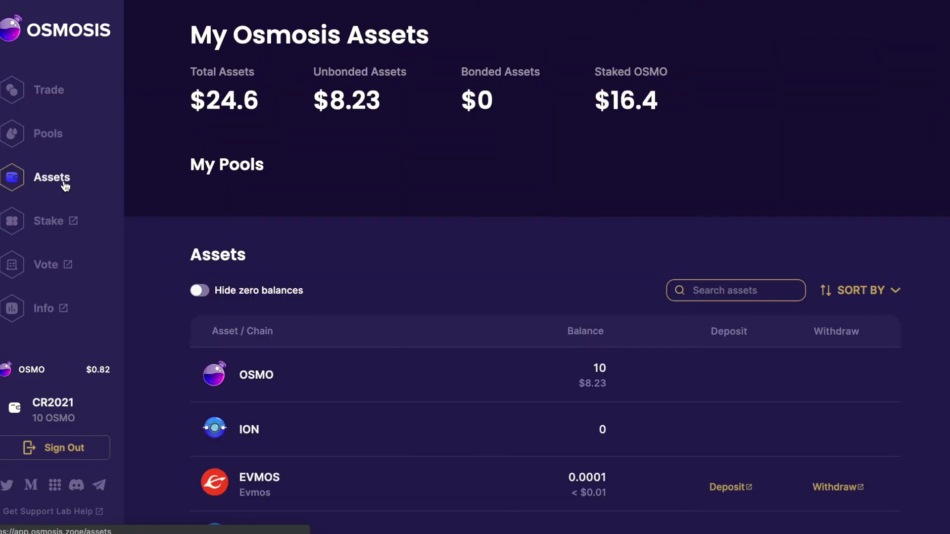
{"action": "scroll", "coordinate": [488, 186], "scroll_direction": "down", "scroll_amount": 3}
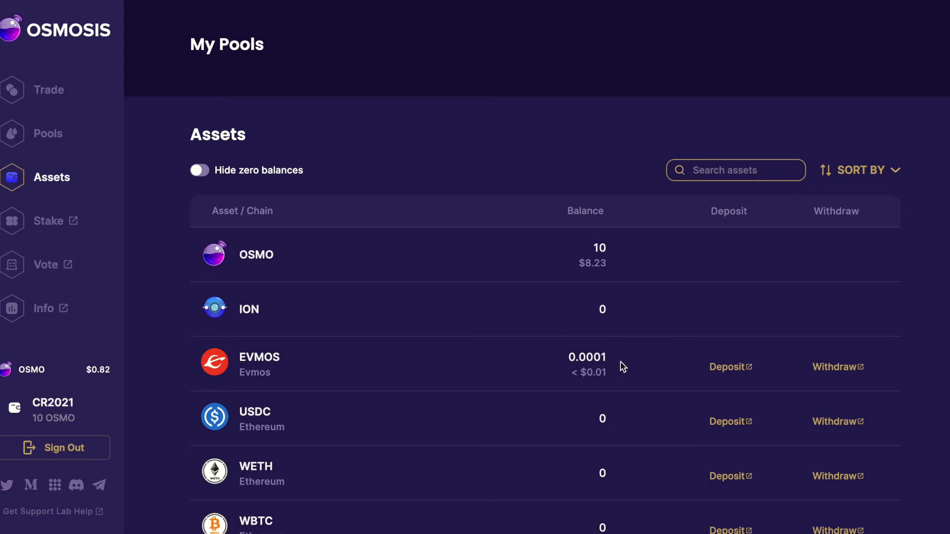
{"action": "left_click", "coordinate": [50, 93]}
Step: Swap the full 10 OSMO for about 4.06 EVMOS, approved in Keplr
{"action": "left_click", "coordinate": [701, 198]}
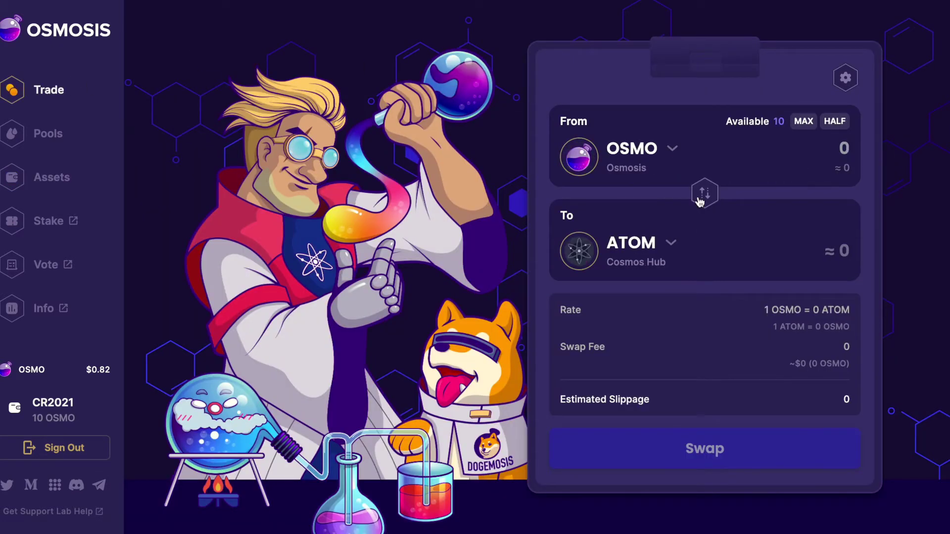
{"action": "left_click", "coordinate": [704, 196]}
{"action": "left_click", "coordinate": [707, 198]}
{"action": "left_click", "coordinate": [708, 196]}
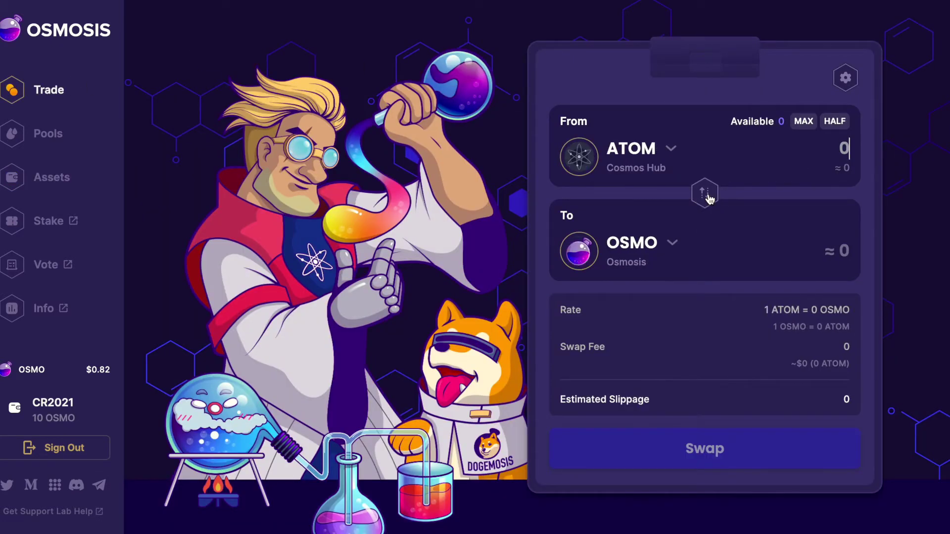
{"action": "left_click", "coordinate": [708, 197]}
{"action": "left_click", "coordinate": [672, 246]}
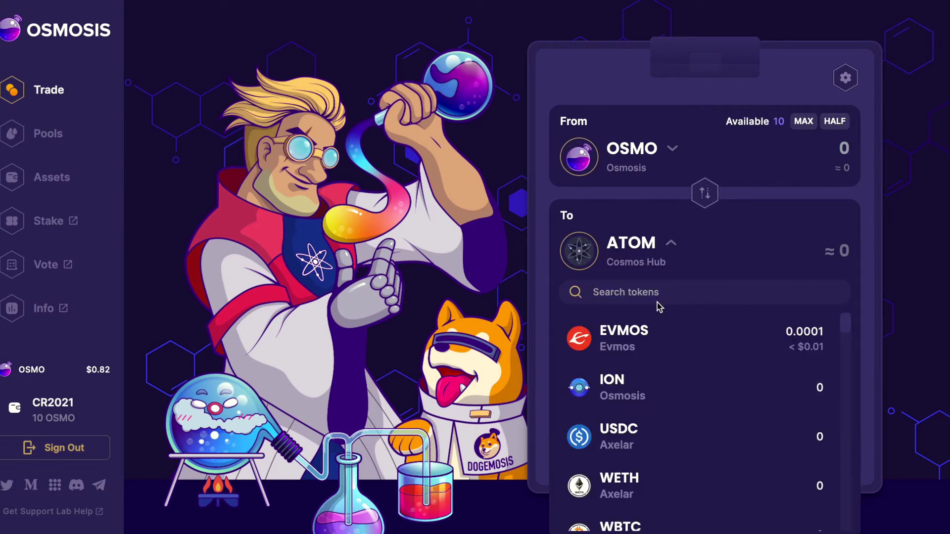
{"action": "left_click", "coordinate": [643, 334]}
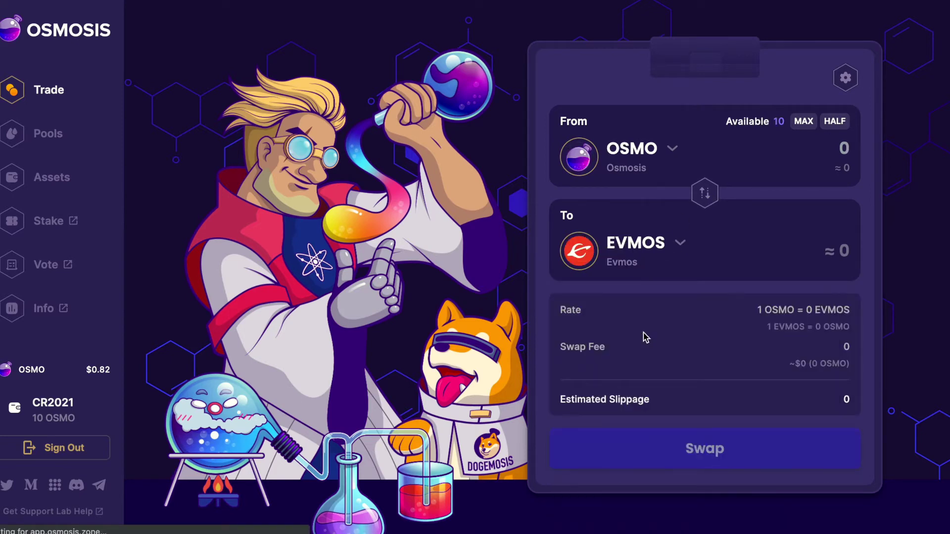
{"action": "left_click", "coordinate": [806, 126]}
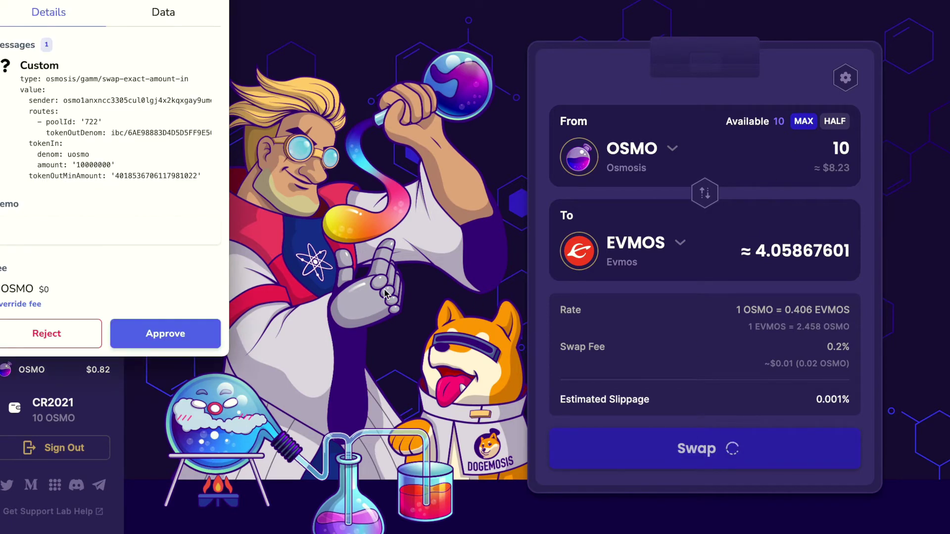
{"action": "left_click", "coordinate": [178, 333]}
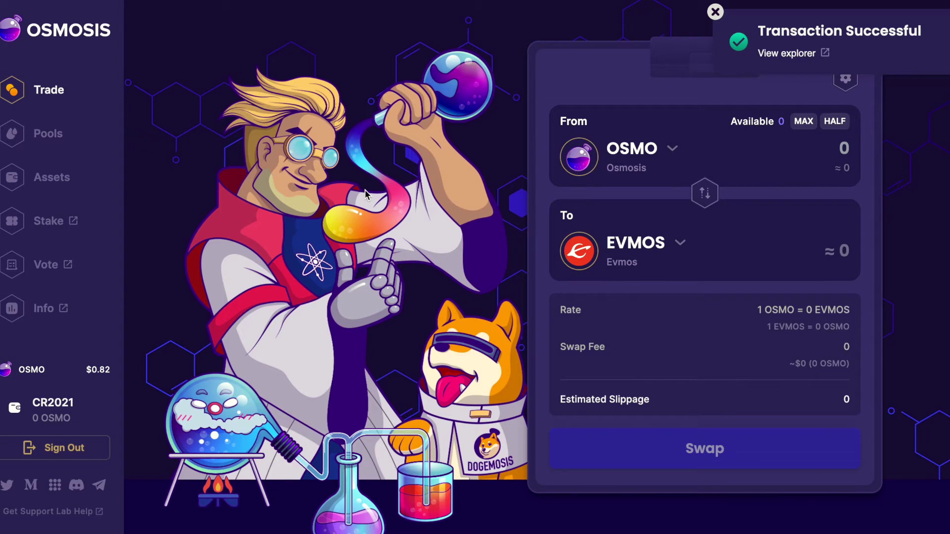
Step: Check the expanded asset list showing 4.058865 EVMOS and 0 OSMO, then withdraw EVMOS
{"action": "left_click", "coordinate": [58, 178]}
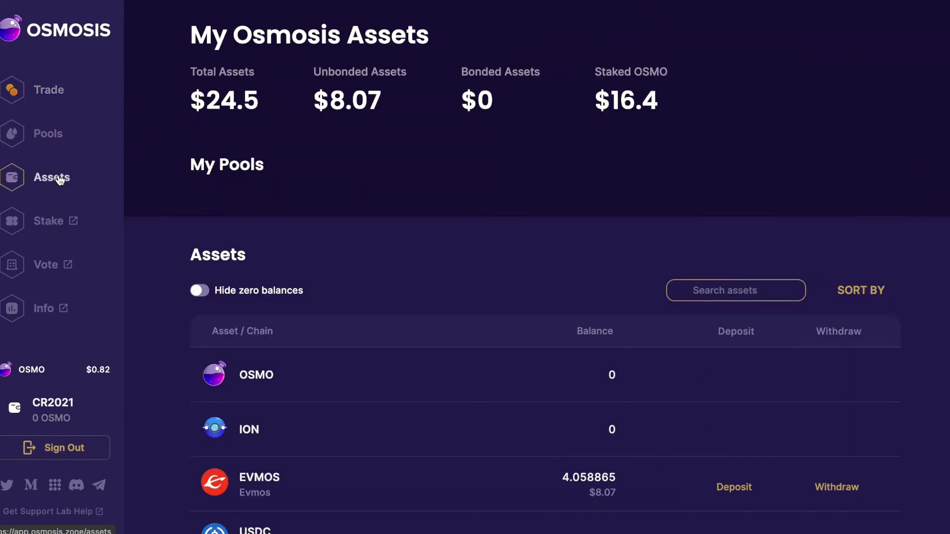
{"action": "scroll", "coordinate": [479, 223], "scroll_direction": "down", "scroll_amount": 3}
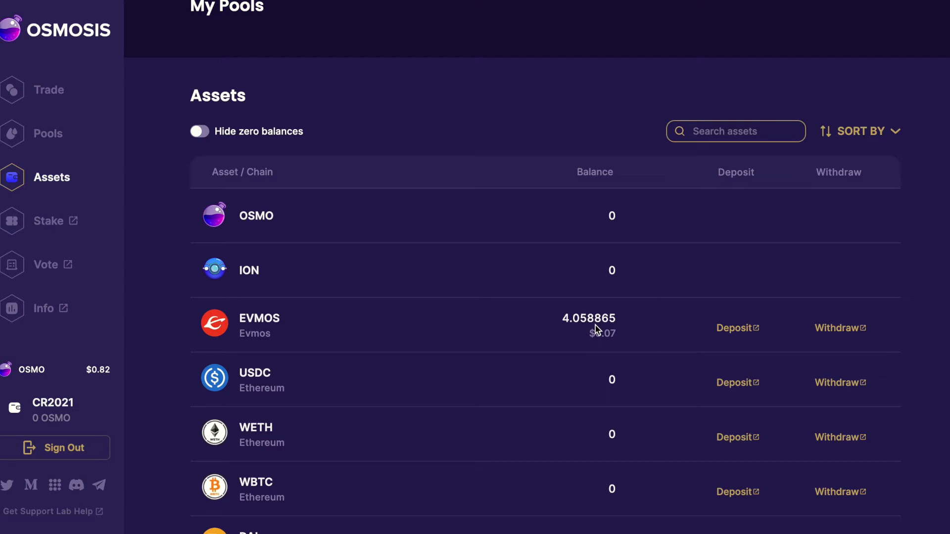
{"action": "scroll", "coordinate": [596, 326], "scroll_direction": "down", "scroll_amount": 5}
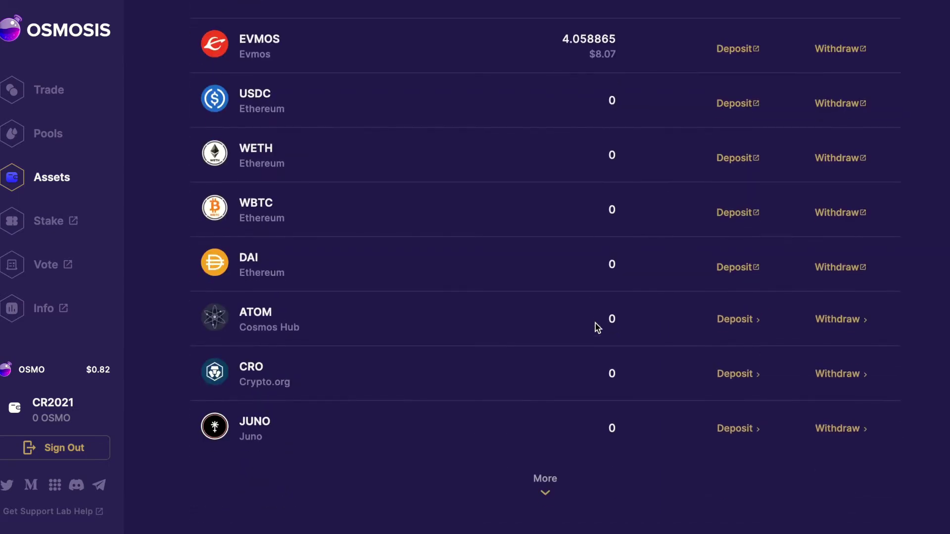
{"action": "left_click", "coordinate": [545, 495]}
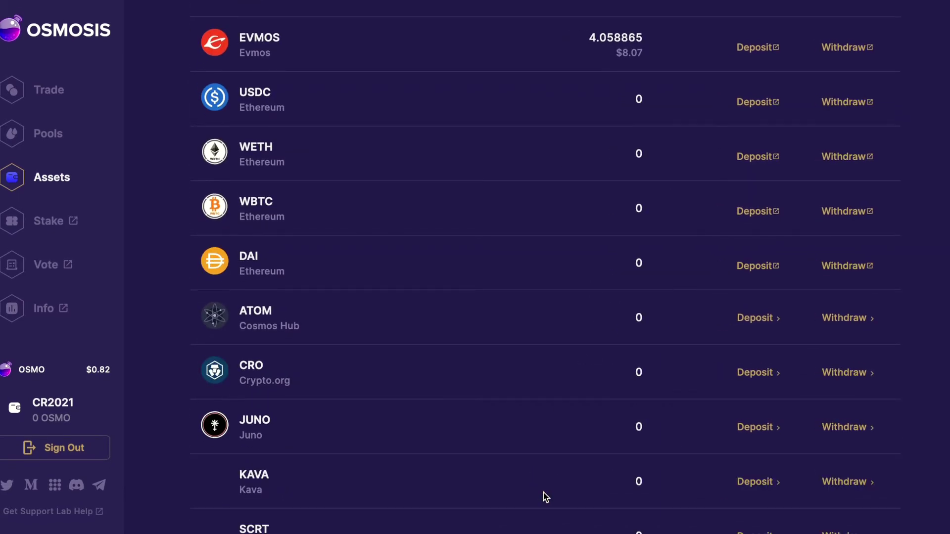
{"action": "scroll", "coordinate": [617, 386], "scroll_direction": "down", "scroll_amount": 10}
{"action": "scroll", "coordinate": [617, 386], "scroll_direction": "down", "scroll_amount": 20}
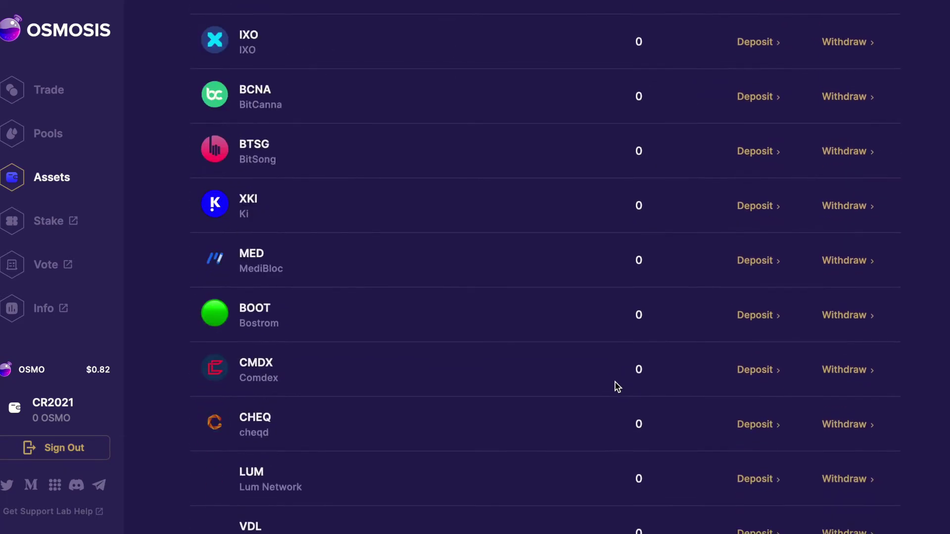
{"action": "scroll", "coordinate": [617, 386], "scroll_direction": "up", "scroll_amount": 14}
{"action": "scroll", "coordinate": [617, 386], "scroll_direction": "up", "scroll_amount": 20}
{"action": "scroll", "coordinate": [617, 386], "scroll_direction": "down", "scroll_amount": 5}
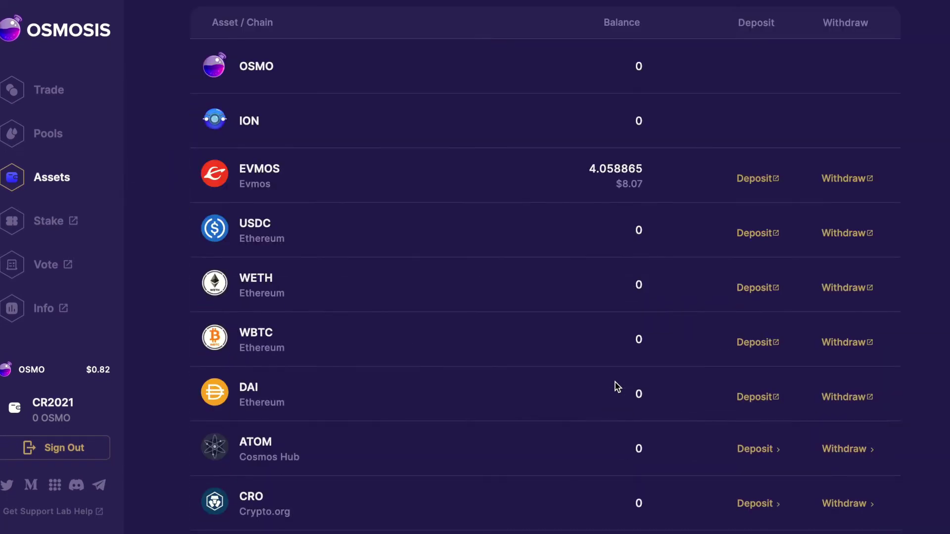
{"action": "left_click", "coordinate": [846, 179]}
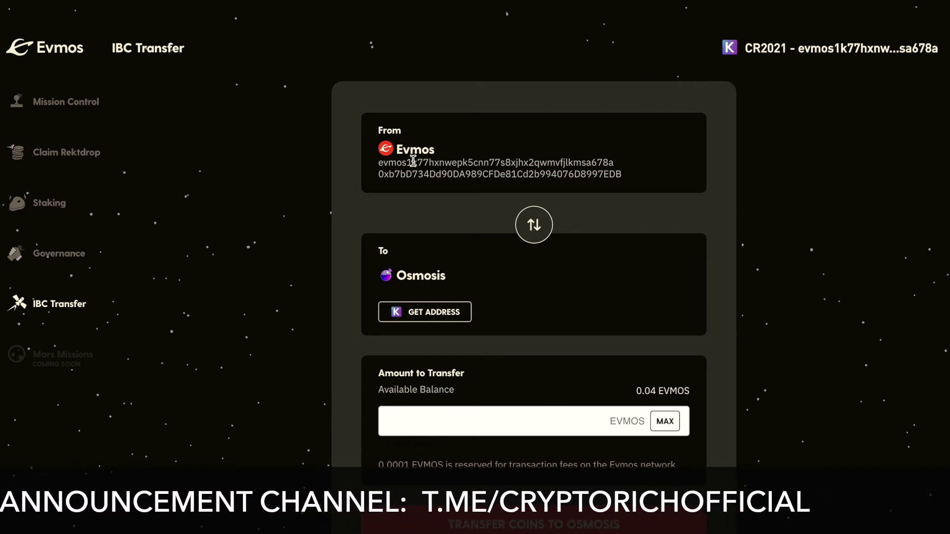
Step: Reverse the IBC transfer to run Osmosis-to-Evmos, with 4.06 EVMOS available
{"action": "left_click", "coordinate": [534, 238]}
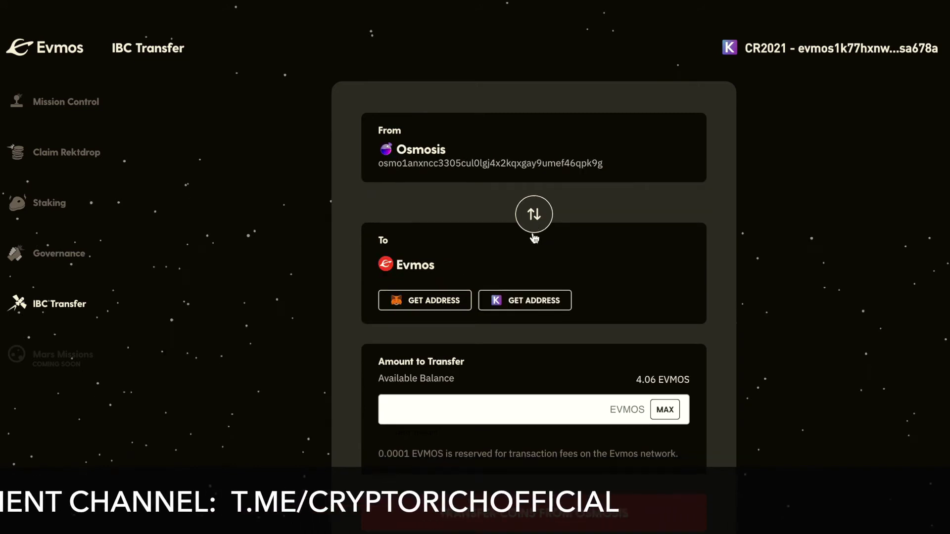
Step: Fill in the Keplr Evmos address as destination and the full 4.058765442392383 EVMOS amount
{"action": "left_click", "coordinate": [531, 304]}
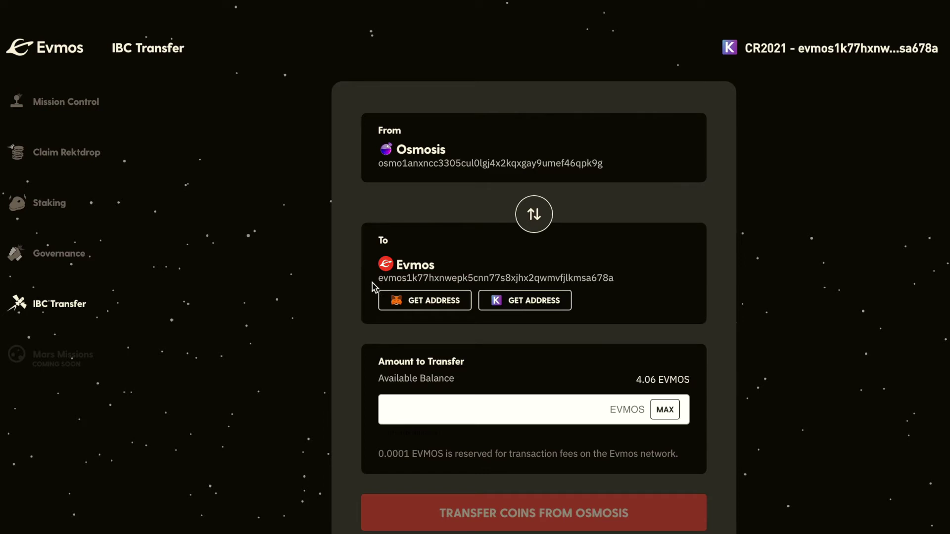
{"action": "left_click", "coordinate": [419, 310]}
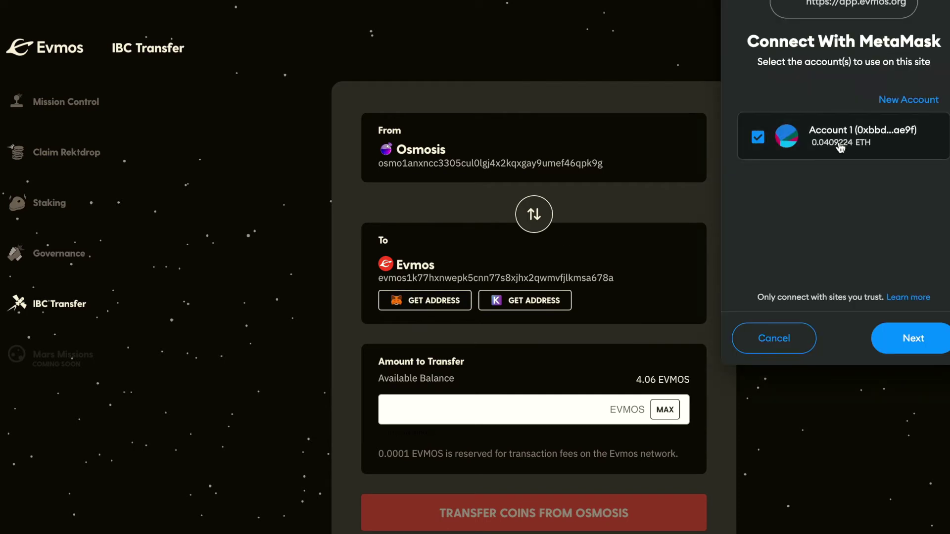
{"action": "left_click", "coordinate": [782, 346]}
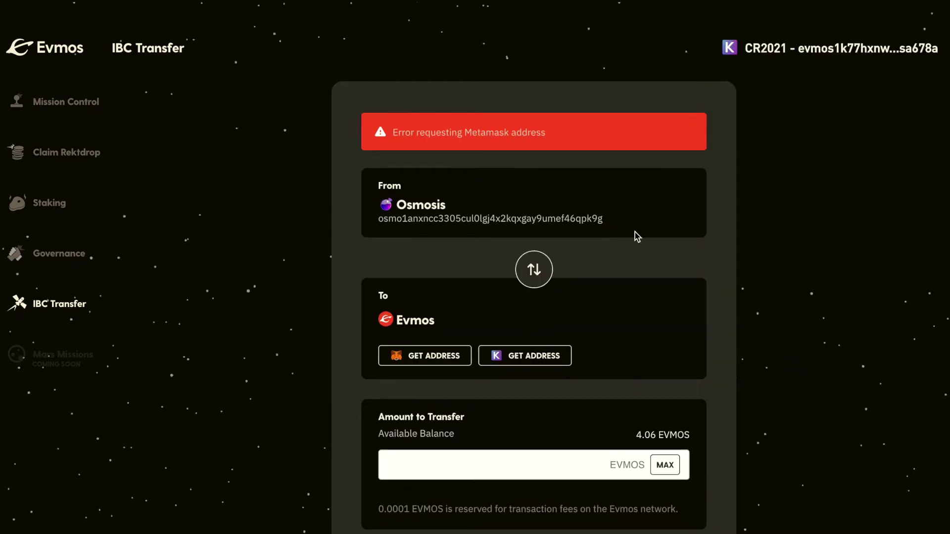
{"action": "scroll", "coordinate": [598, 232], "scroll_direction": "down", "scroll_amount": 2}
{"action": "left_click", "coordinate": [549, 264]}
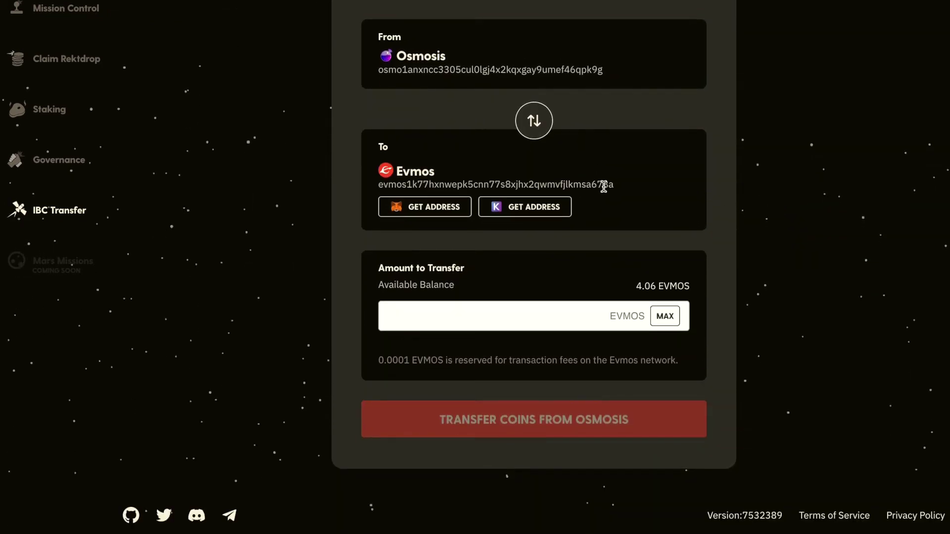
{"action": "scroll", "coordinate": [604, 186], "scroll_direction": "up", "scroll_amount": 1}
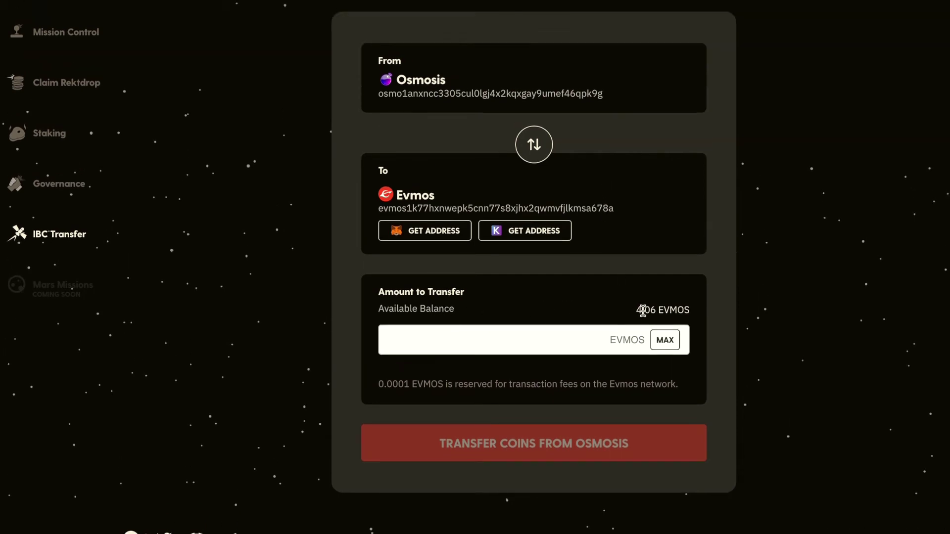
{"action": "left_click", "coordinate": [672, 347]}
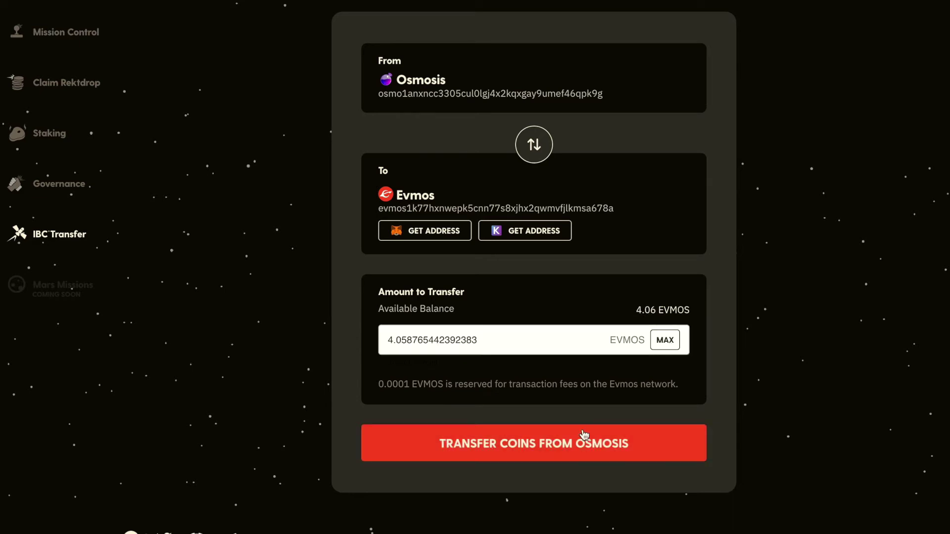
Step: Transfer the EVMOS from Osmosis back to Evmos, approving with the low fee in Keplr
{"action": "left_click", "coordinate": [575, 446]}
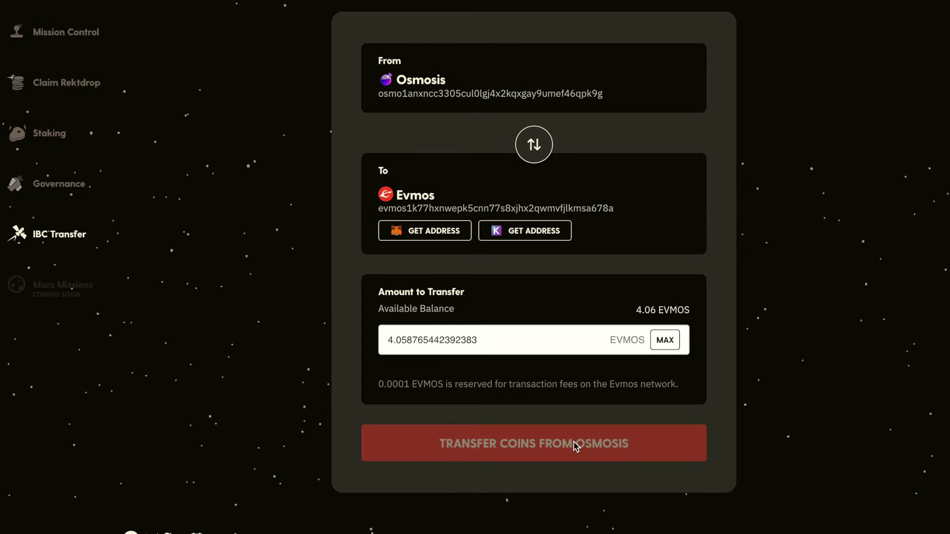
{"action": "left_click", "coordinate": [45, 270]}
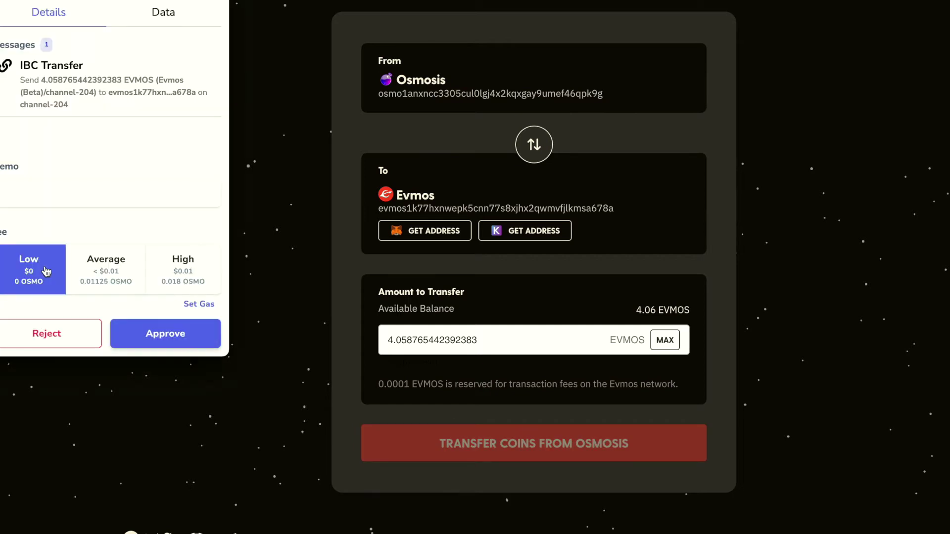
{"action": "left_click", "coordinate": [161, 336]}
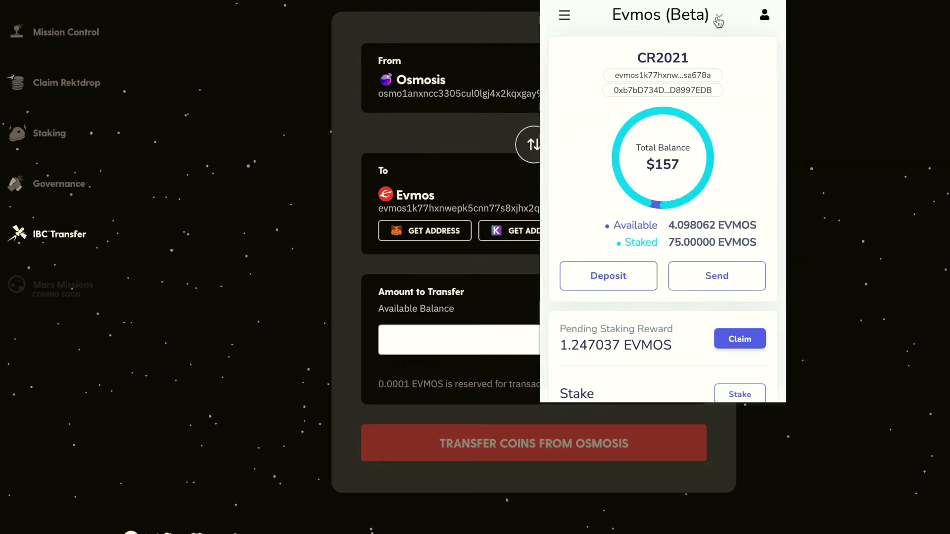
{"action": "left_click", "coordinate": [719, 18]}
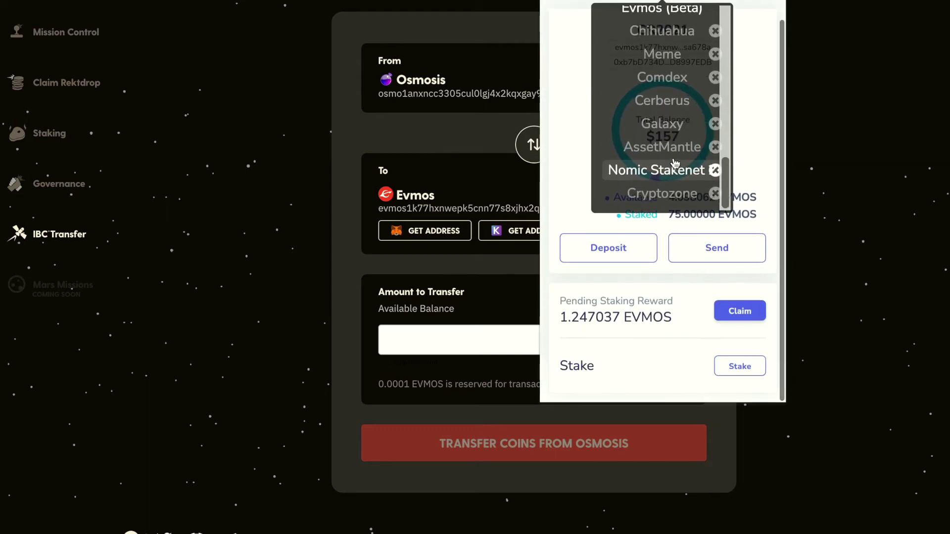
Step: Switch Keplr to Evmos (Beta) and open staking showing 75 EVMOS delegated to jabbey
{"action": "scroll", "coordinate": [675, 163], "scroll_direction": "down", "scroll_amount": 1}
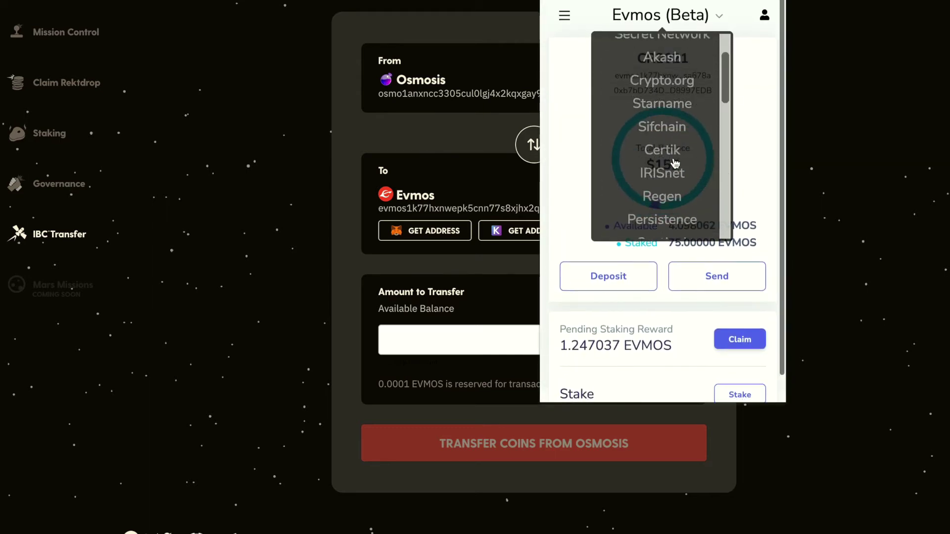
{"action": "scroll", "coordinate": [675, 161], "scroll_direction": "down", "scroll_amount": 6}
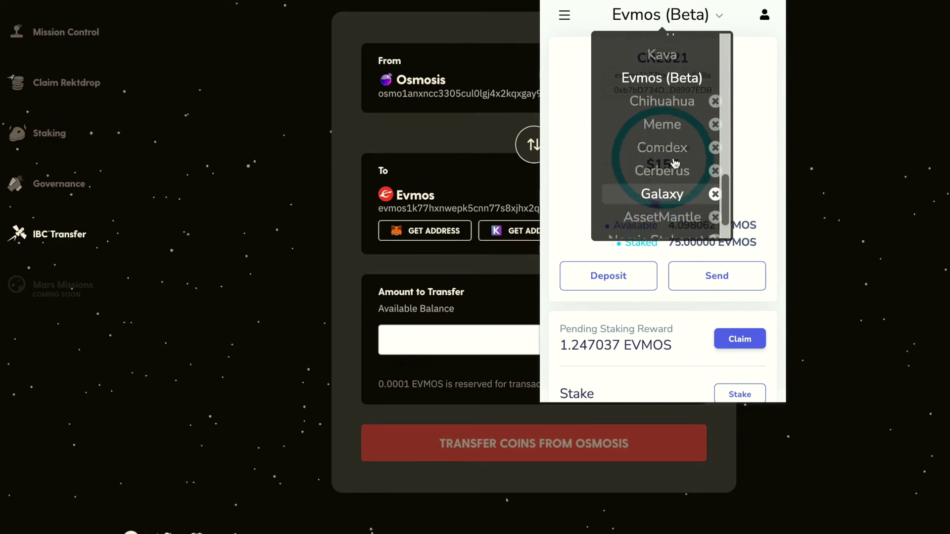
{"action": "scroll", "coordinate": [692, 158], "scroll_direction": "up", "scroll_amount": 1}
{"action": "scroll", "coordinate": [684, 159], "scroll_direction": "down", "scroll_amount": 2}
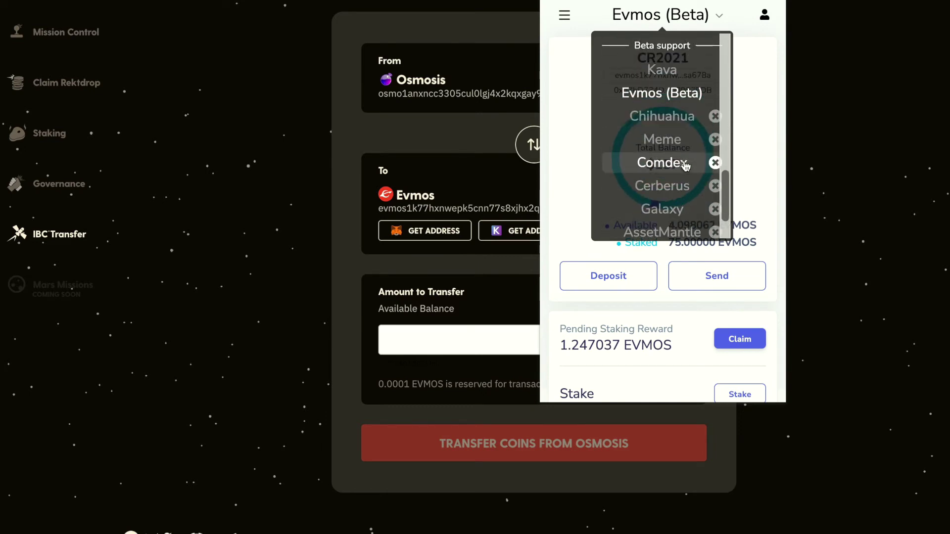
{"action": "scroll", "coordinate": [683, 159], "scroll_direction": "up", "scroll_amount": 3}
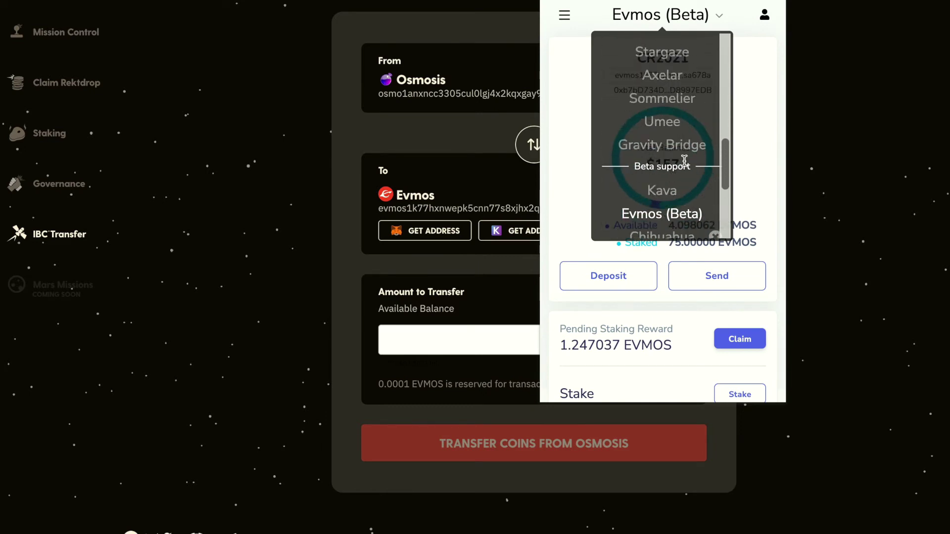
{"action": "left_click", "coordinate": [670, 212]}
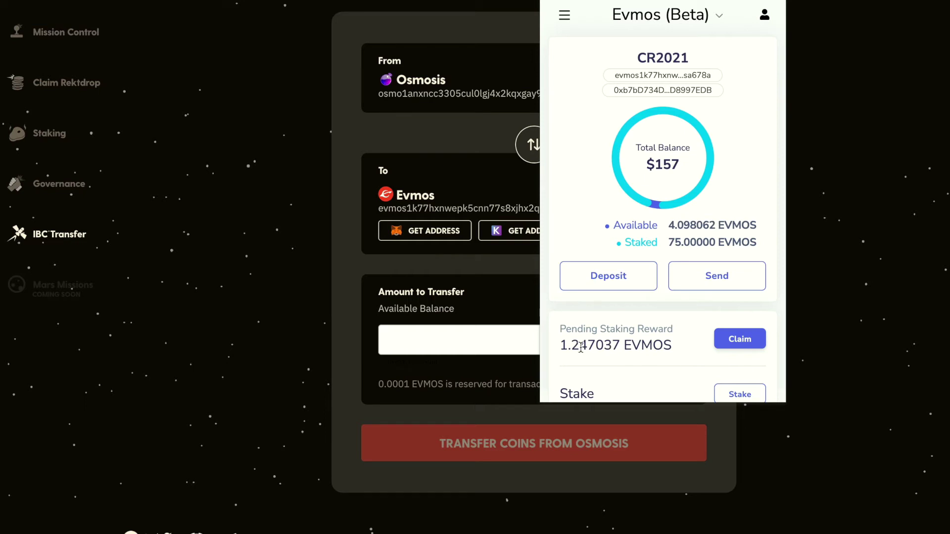
{"action": "scroll", "coordinate": [645, 346], "scroll_direction": "down", "scroll_amount": 1}
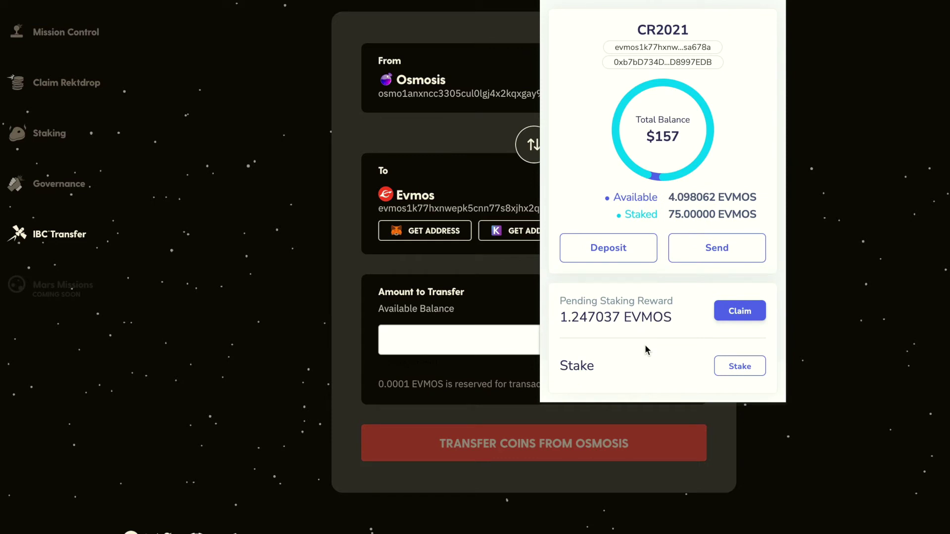
{"action": "left_click", "coordinate": [746, 367]}
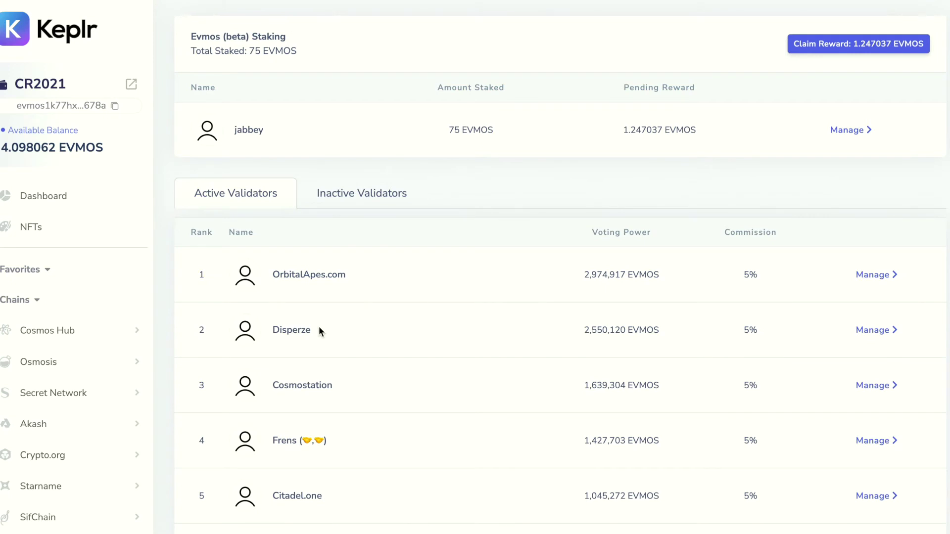
Step: Review the Keplr dashboard at 125% zoom: total balance, asset allocation and per-chain available and staked amounts
{"action": "left_click", "coordinate": [44, 198]}
{"action": "key", "text": "ctrl+plus"}
{"action": "key", "text": "ctrl+plus"}
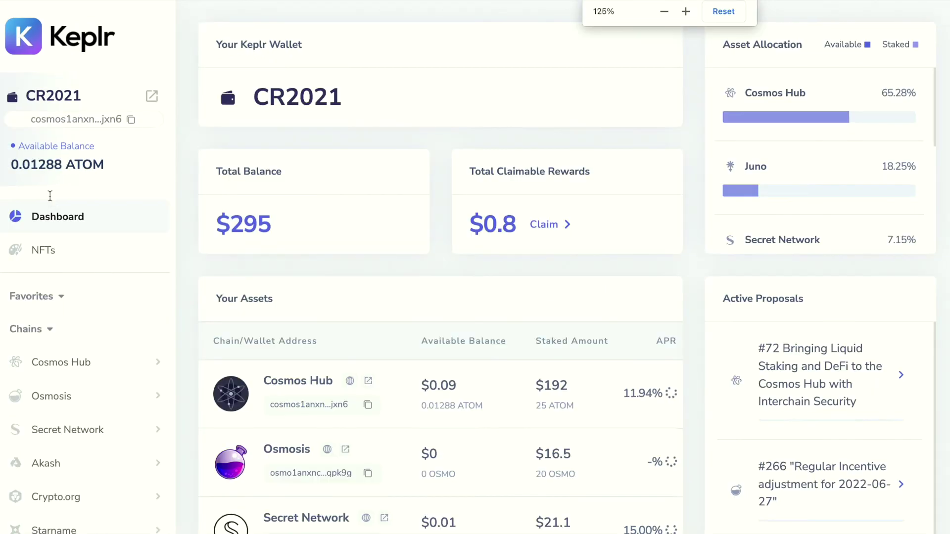
{"action": "scroll", "coordinate": [188, 317], "scroll_direction": "down", "scroll_amount": 1}
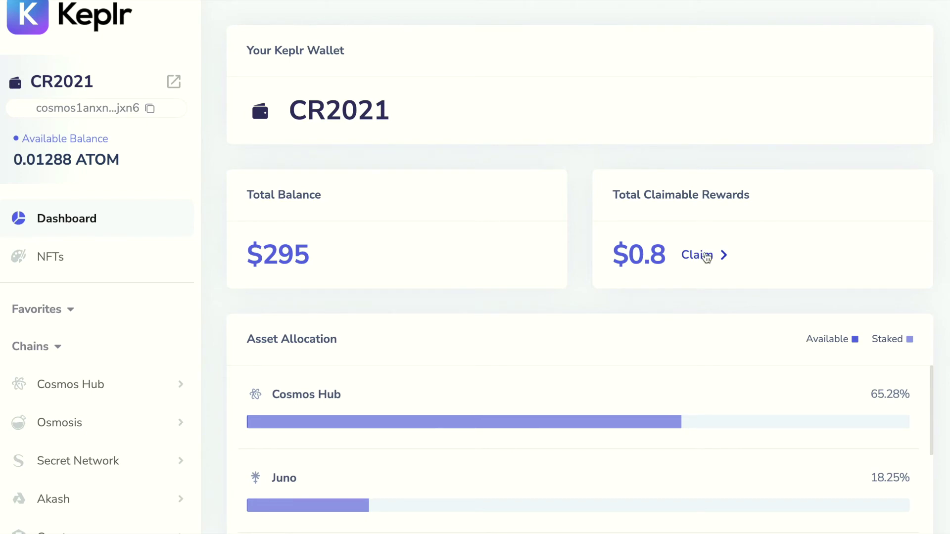
{"action": "scroll", "coordinate": [702, 261], "scroll_direction": "down", "scroll_amount": 1}
{"action": "scroll", "coordinate": [702, 262], "scroll_direction": "down", "scroll_amount": 3}
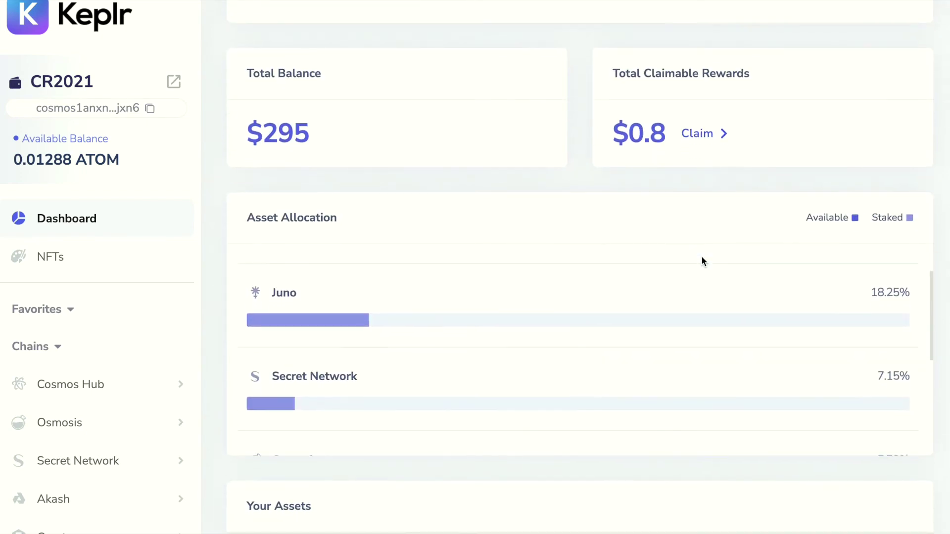
{"action": "scroll", "coordinate": [701, 257], "scroll_direction": "up", "scroll_amount": 2}
{"action": "scroll", "coordinate": [649, 365], "scroll_direction": "down", "scroll_amount": 5}
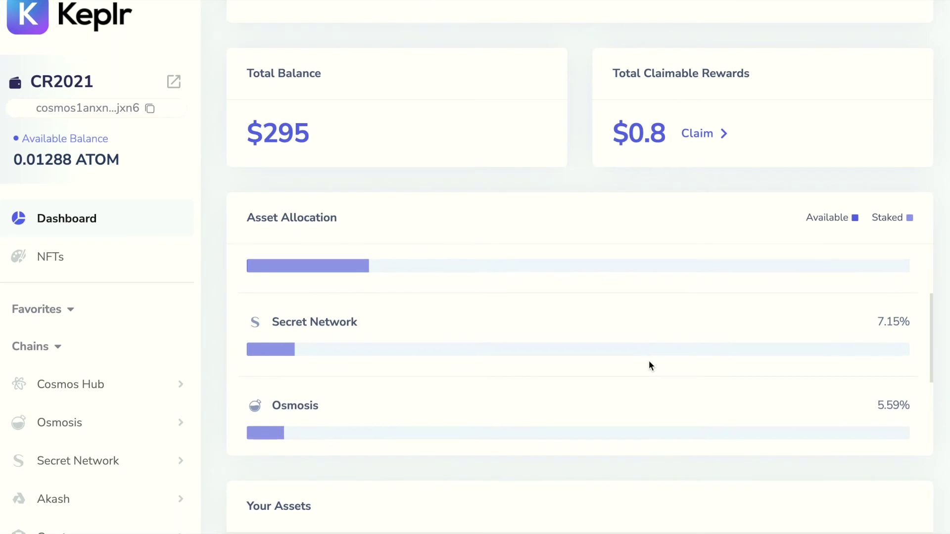
{"action": "scroll", "coordinate": [649, 362], "scroll_direction": "down", "scroll_amount": 7}
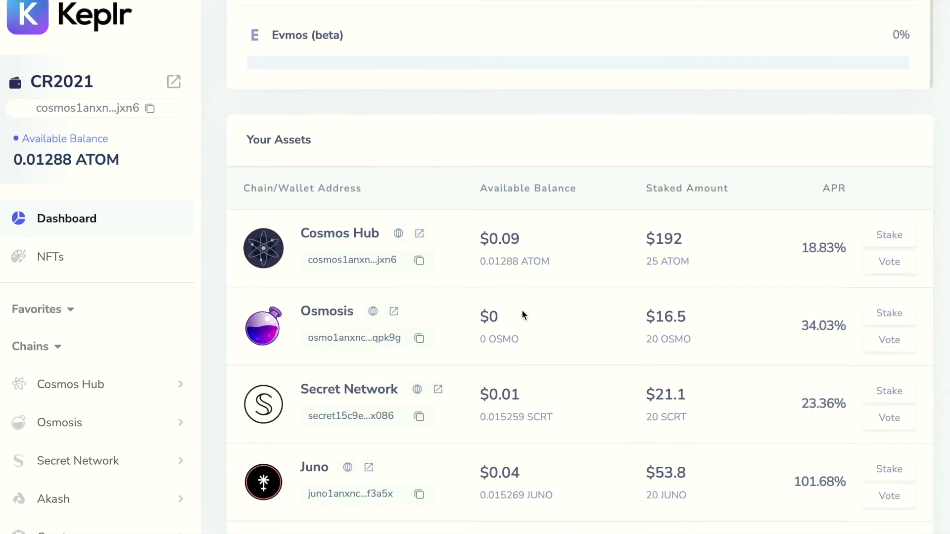
{"action": "scroll", "coordinate": [522, 311], "scroll_direction": "down", "scroll_amount": 1}
{"action": "scroll", "coordinate": [513, 287], "scroll_direction": "down", "scroll_amount": 1}
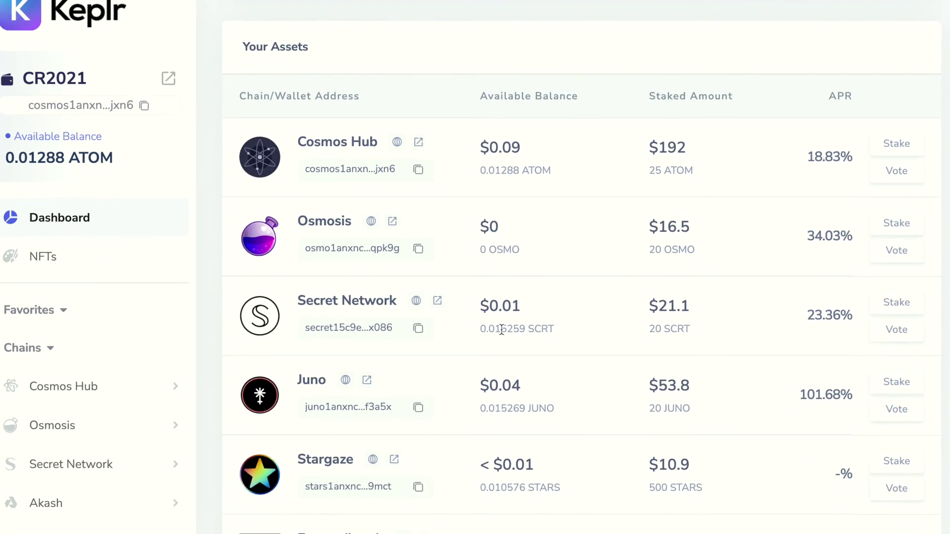
{"action": "scroll", "coordinate": [515, 334], "scroll_direction": "down", "scroll_amount": 1}
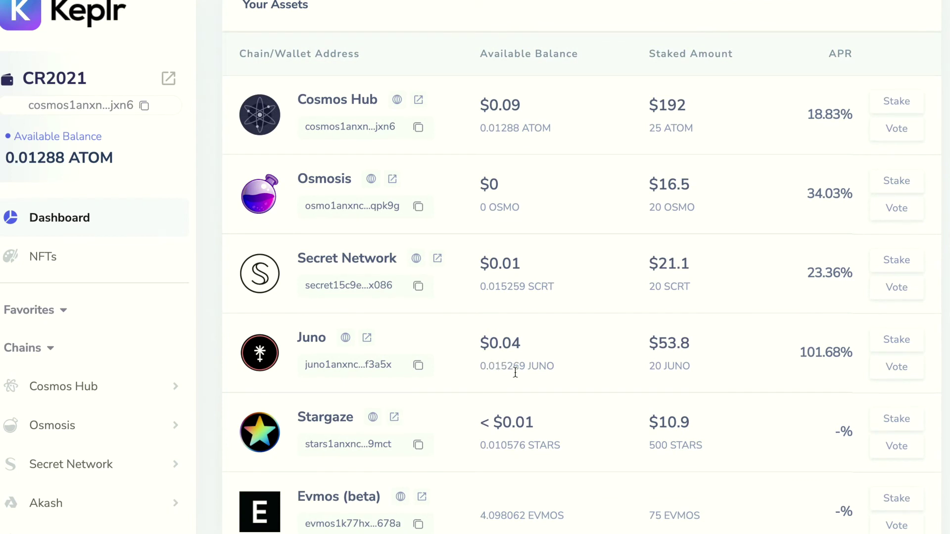
{"action": "scroll", "coordinate": [534, 279], "scroll_direction": "down", "scroll_amount": 2}
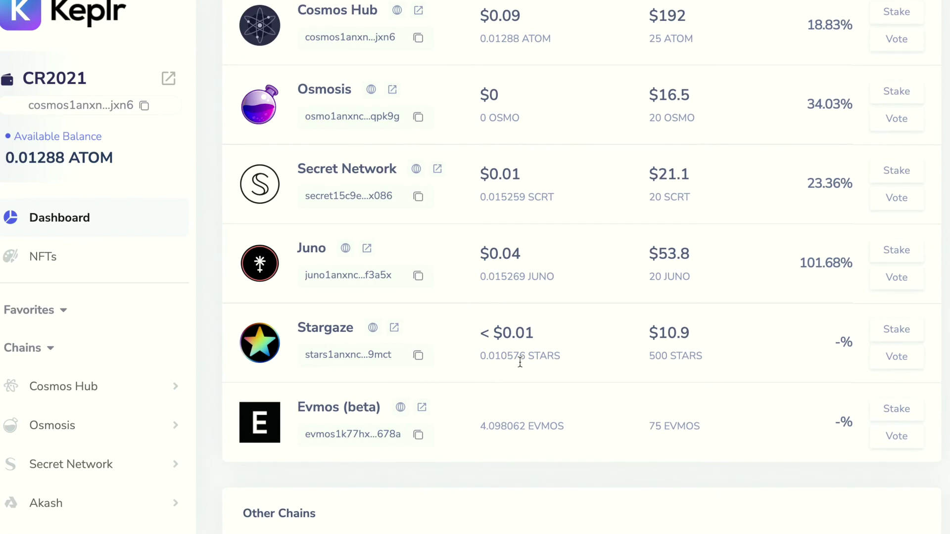
{"action": "scroll", "coordinate": [656, 437], "scroll_direction": "down", "scroll_amount": 2}
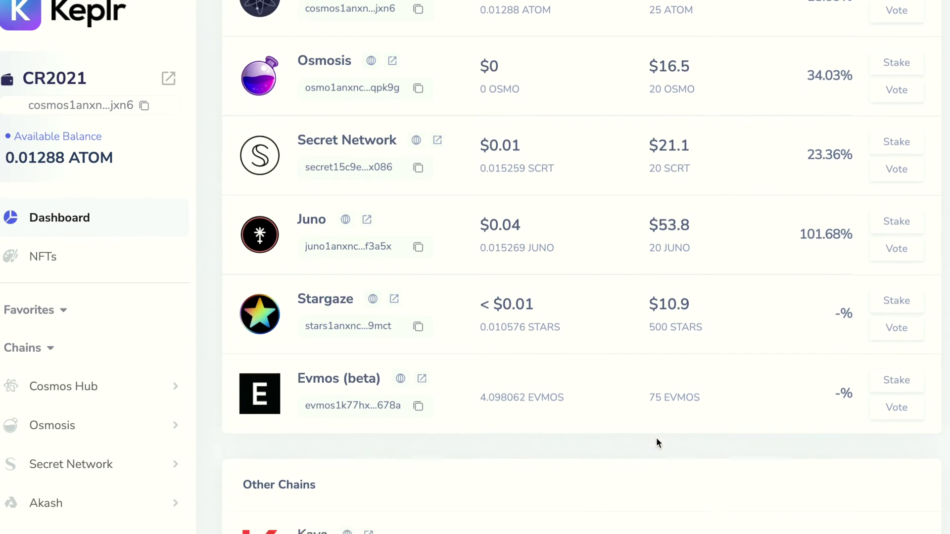
{"action": "scroll", "coordinate": [656, 437], "scroll_direction": "up", "scroll_amount": 10}
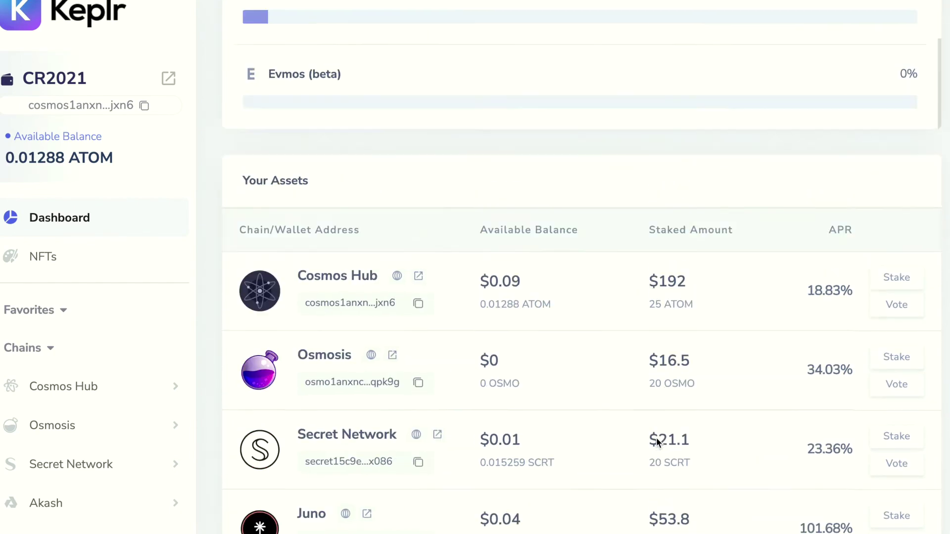
{"action": "scroll", "coordinate": [656, 437], "scroll_direction": "up", "scroll_amount": 3}
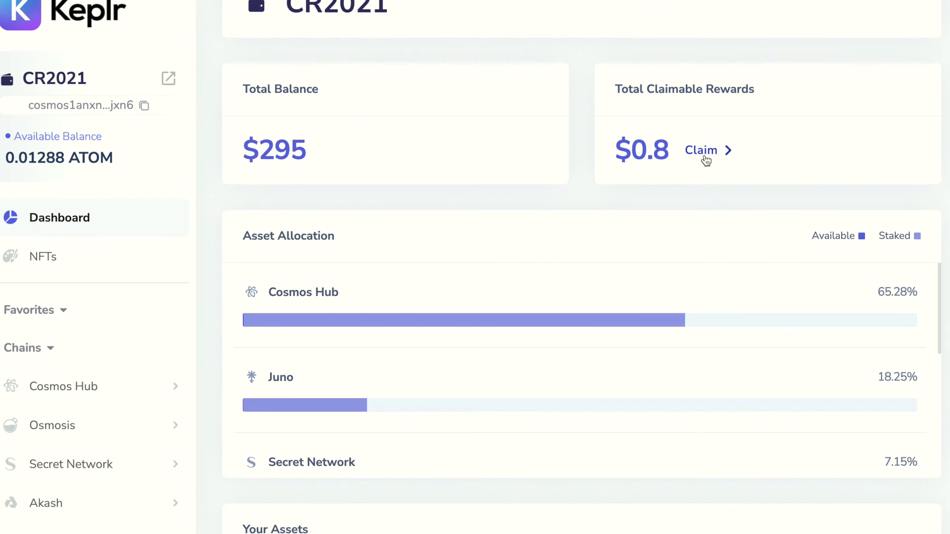
{"action": "left_click", "coordinate": [703, 153]}
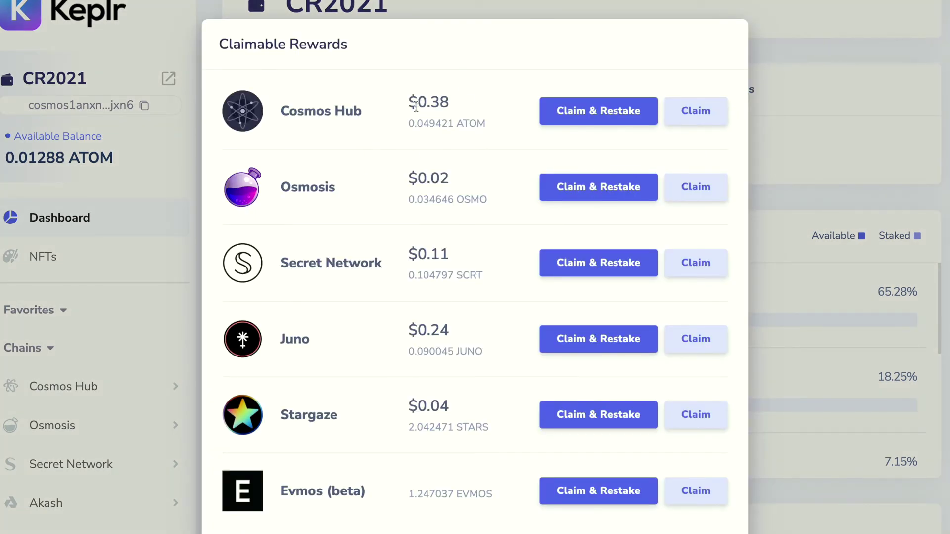
Step: Claim the Stargaze staking rewards
{"action": "scroll", "coordinate": [427, 390], "scroll_direction": "down", "scroll_amount": 1}
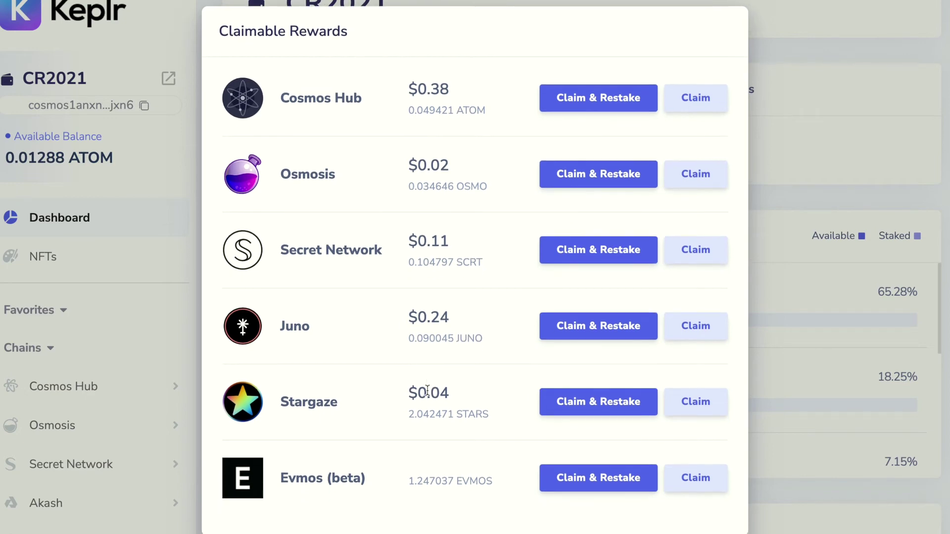
{"action": "left_click", "coordinate": [693, 406]}
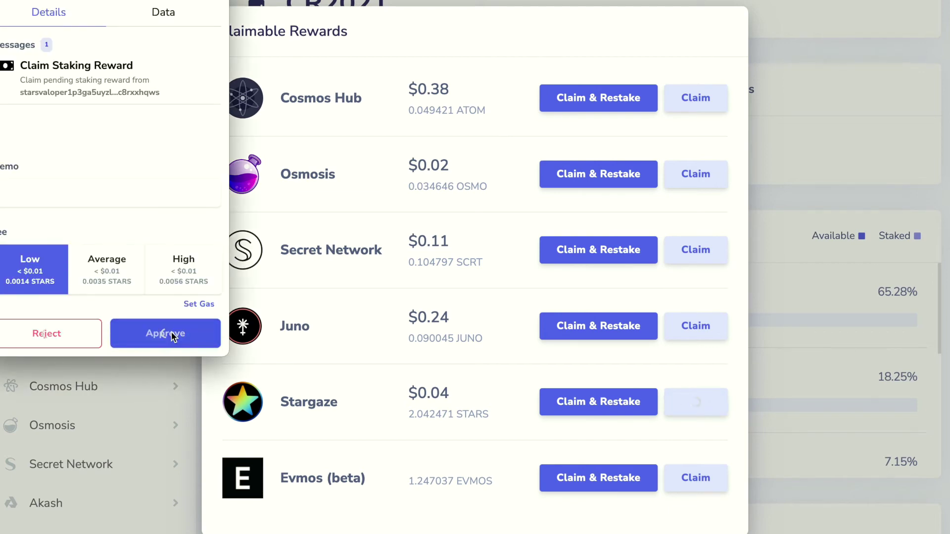
{"action": "left_click", "coordinate": [171, 332]}
Step: Claim and restake the Evmos rewards with the low fee, raising the stake to 76.24703 EVMOS
{"action": "scroll", "coordinate": [443, 385], "scroll_direction": "down", "scroll_amount": 1}
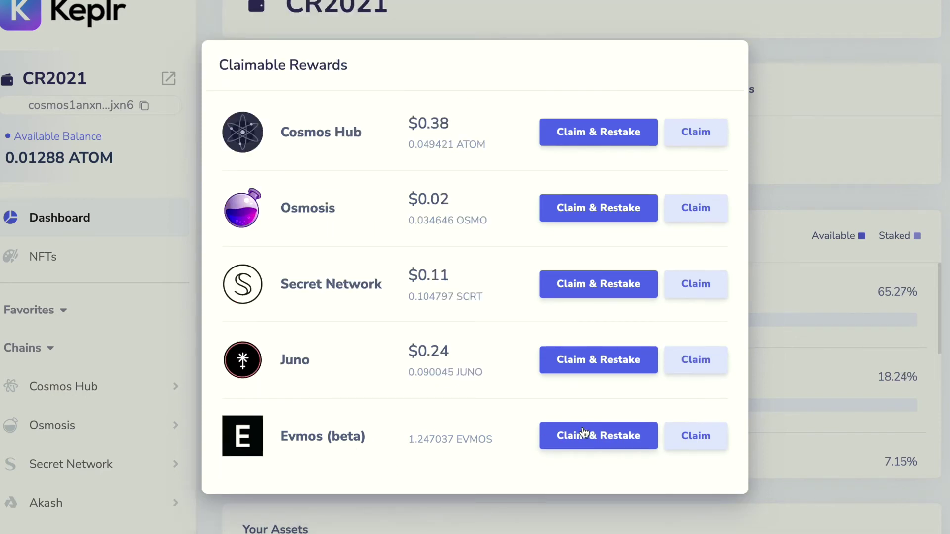
{"action": "left_click", "coordinate": [595, 442]}
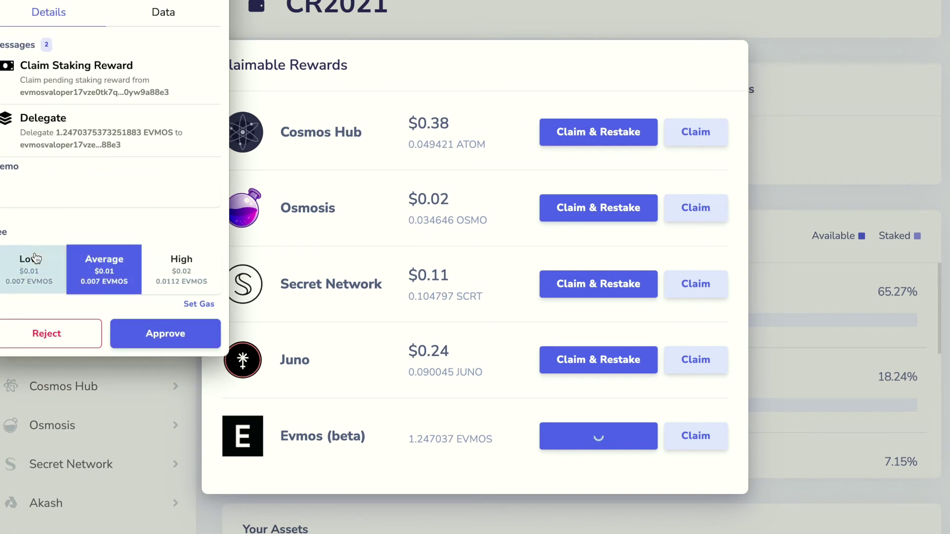
{"action": "left_click", "coordinate": [29, 262]}
{"action": "left_click", "coordinate": [165, 331]}
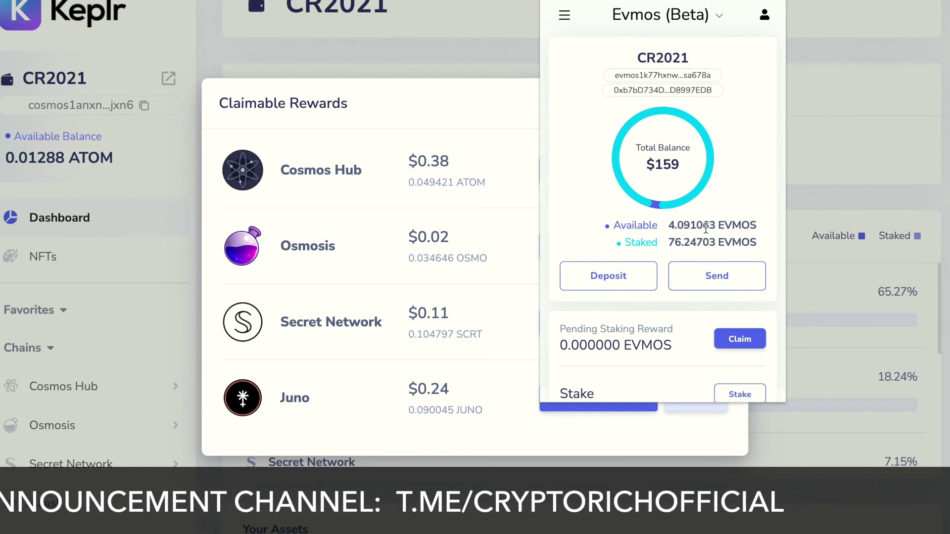
{"action": "left_click", "coordinate": [406, 48]}
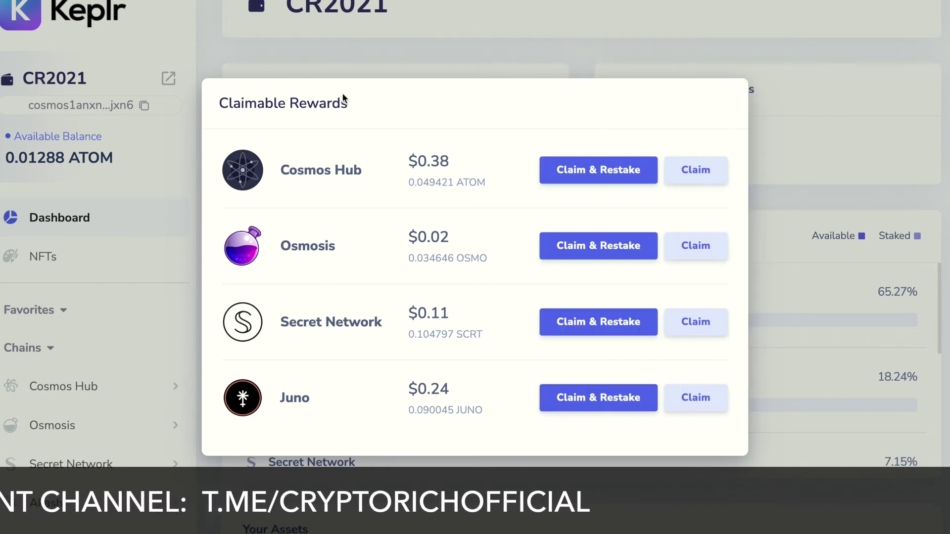
Step: Close the rewards list and open the refreshed Evmos (beta) staking page showing jabbey's 76.24703 EVMOS
{"action": "left_click", "coordinate": [850, 73]}
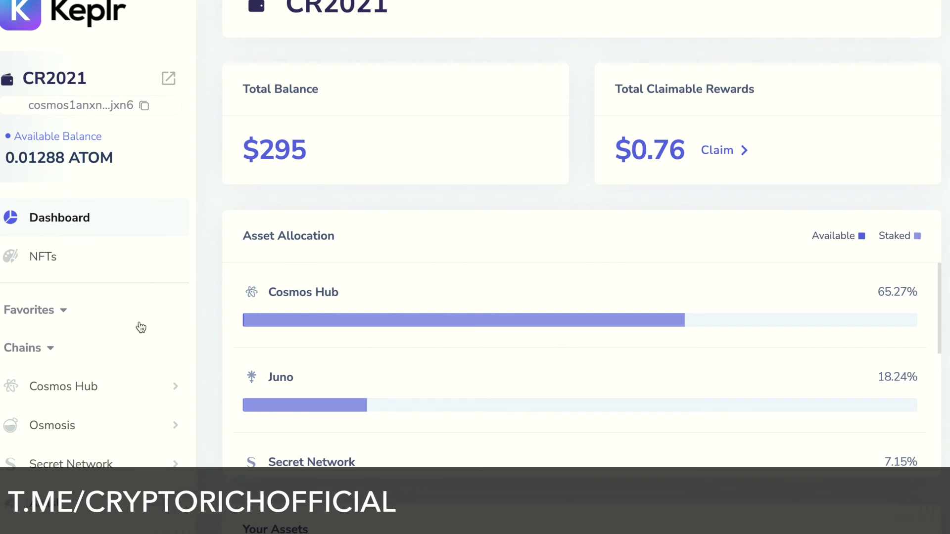
{"action": "scroll", "coordinate": [69, 405], "scroll_direction": "down", "scroll_amount": 8}
{"action": "scroll", "coordinate": [68, 405], "scroll_direction": "down", "scroll_amount": 10}
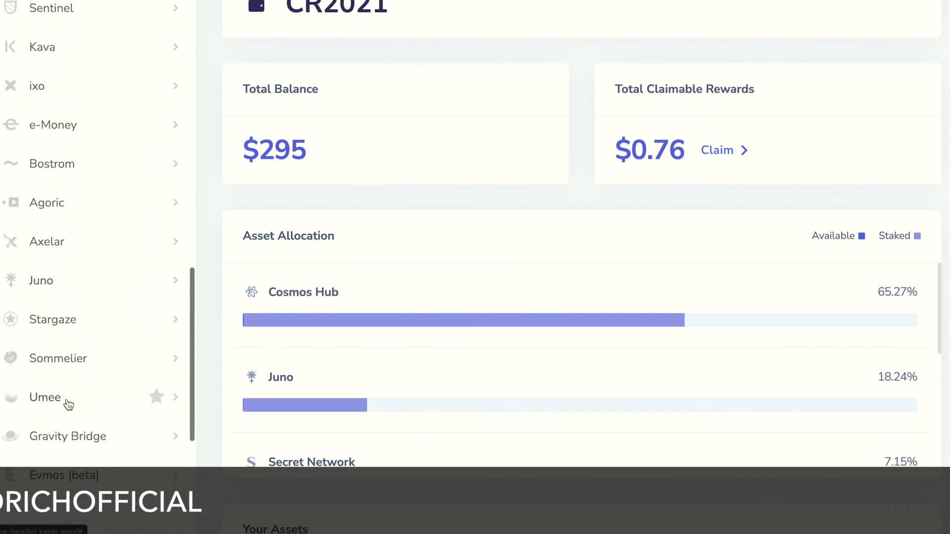
{"action": "left_click", "coordinate": [66, 341]}
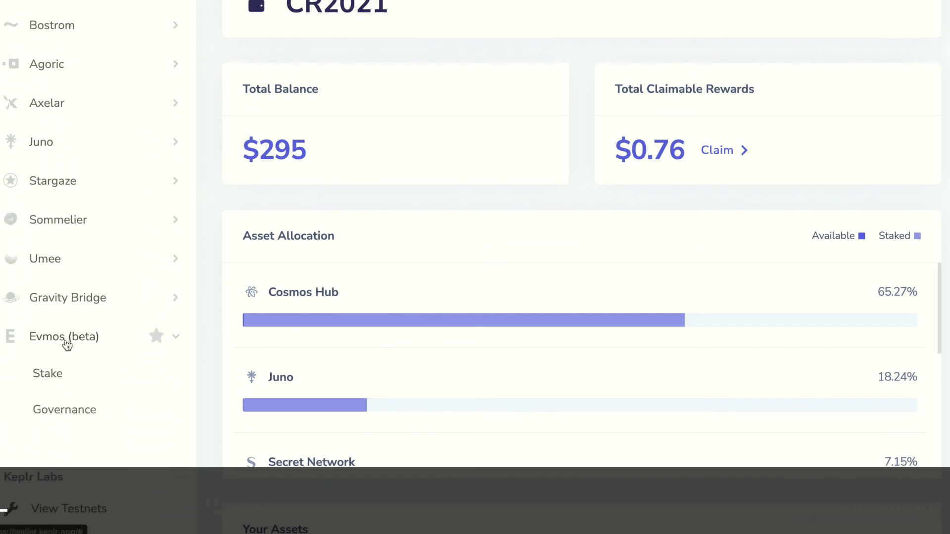
{"action": "left_click", "coordinate": [62, 375]}
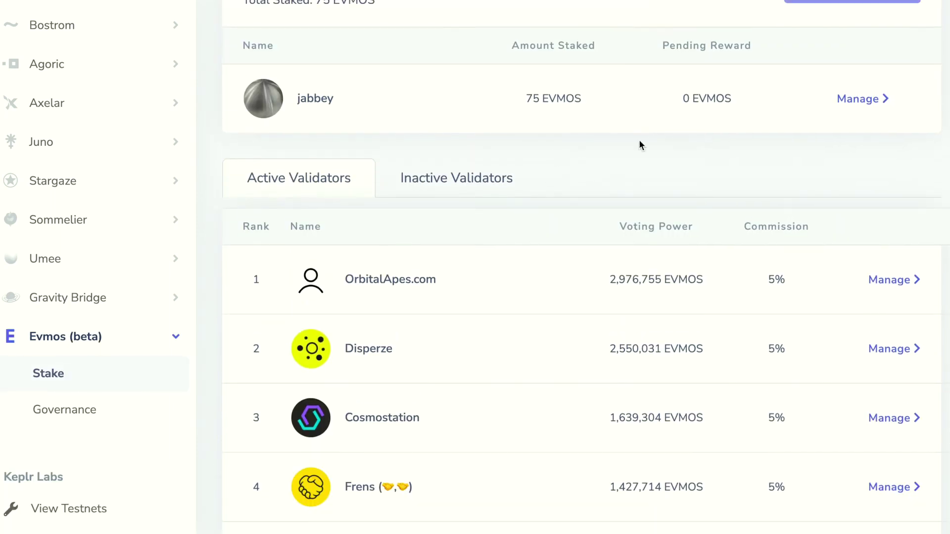
{"action": "scroll", "coordinate": [664, 158], "scroll_direction": "up", "scroll_amount": 1}
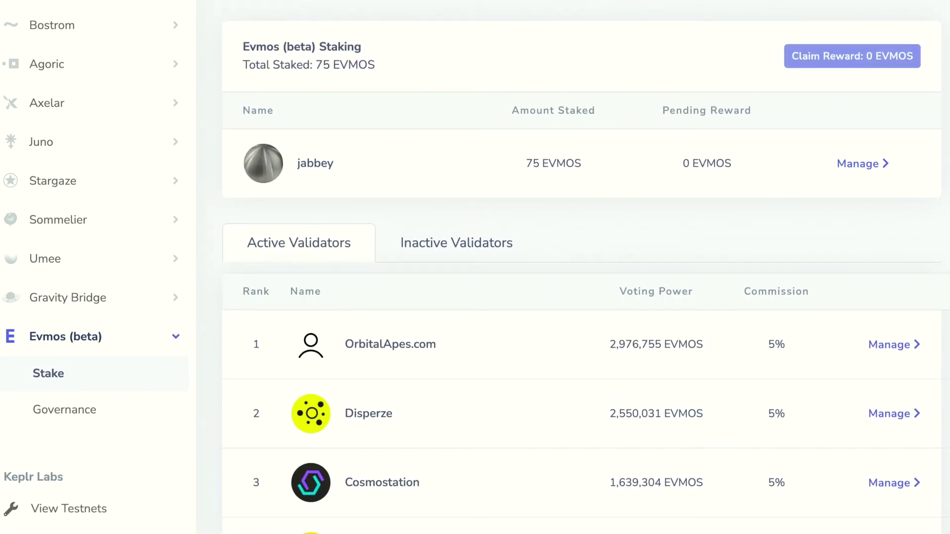
{"action": "left_click", "coordinate": [749, 391]}
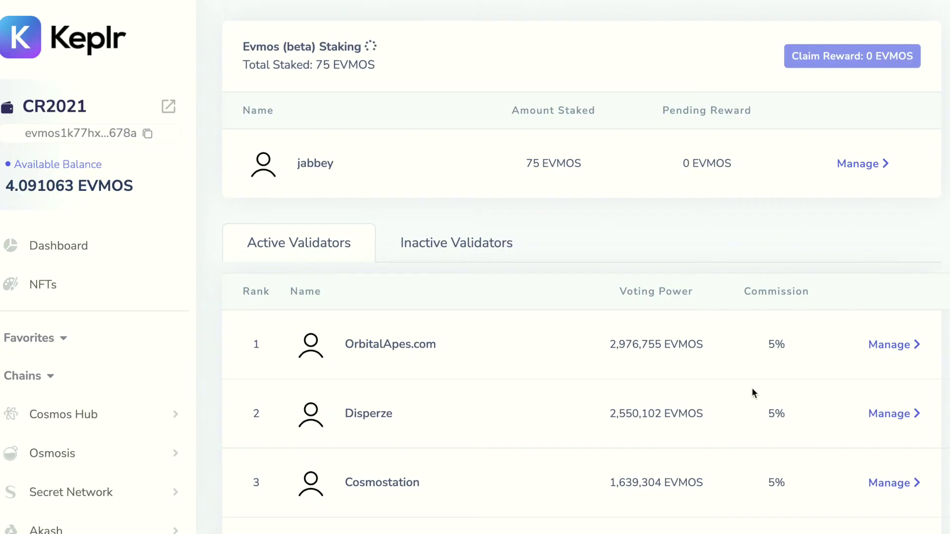
Step: Start a new delegation to jabbey for 3.752962462674812 EVMOS
{"action": "left_click", "coordinate": [874, 165]}
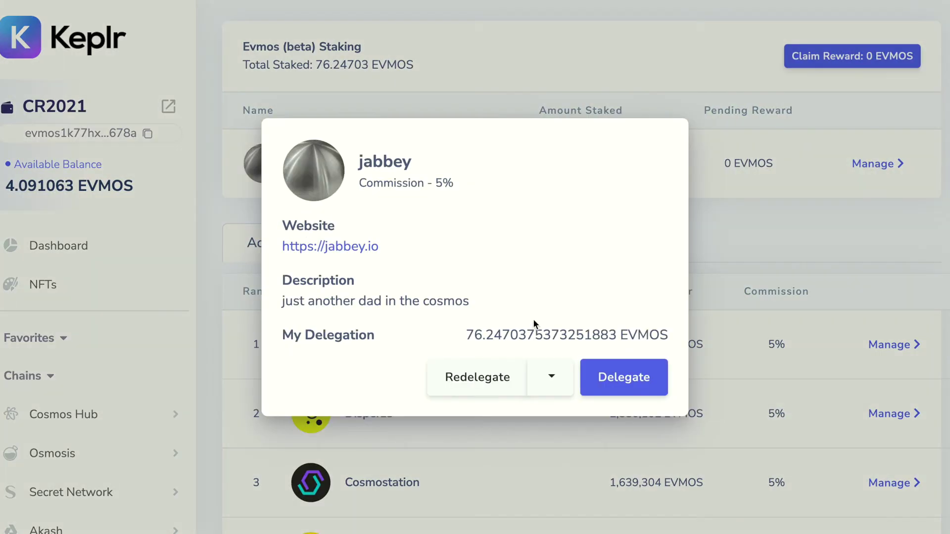
{"action": "left_click", "coordinate": [635, 375]}
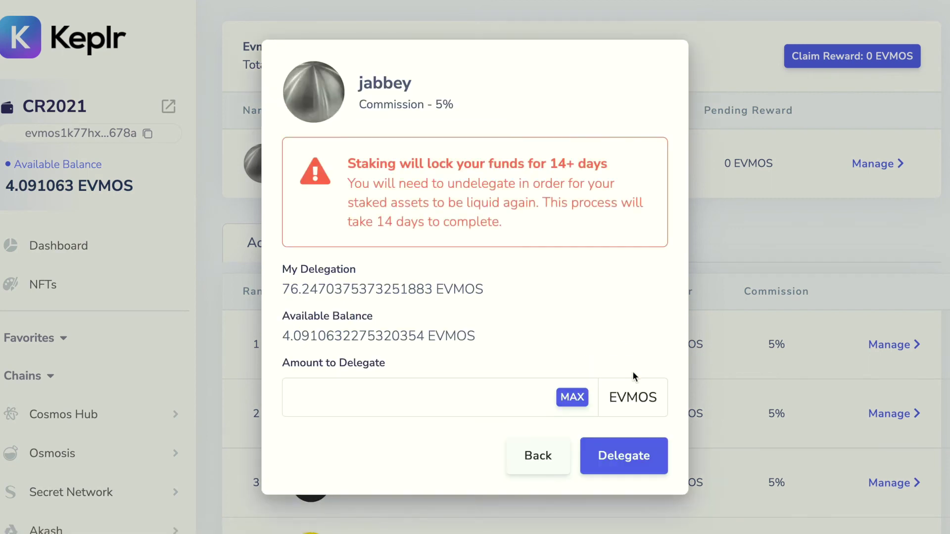
{"action": "left_click", "coordinate": [483, 399]}
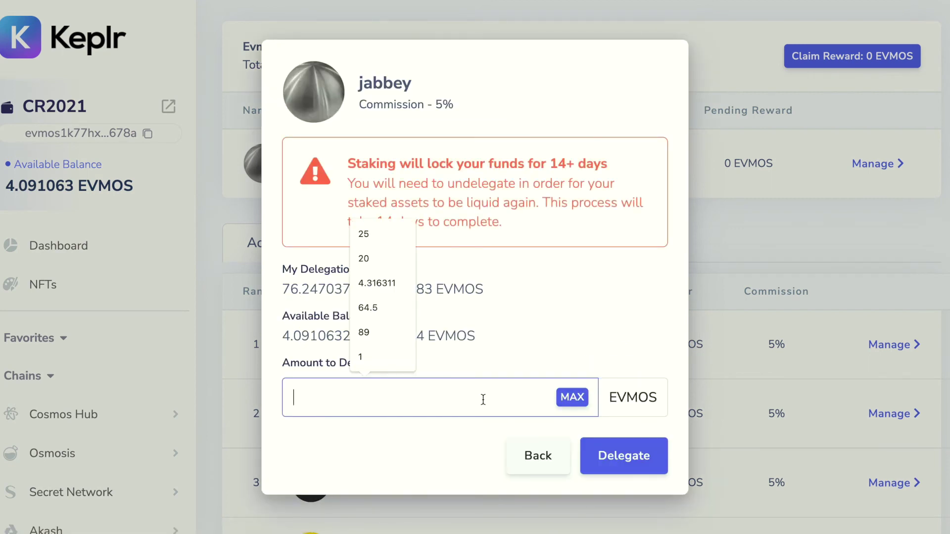
{"action": "type", "text": "3.752962462674812"}
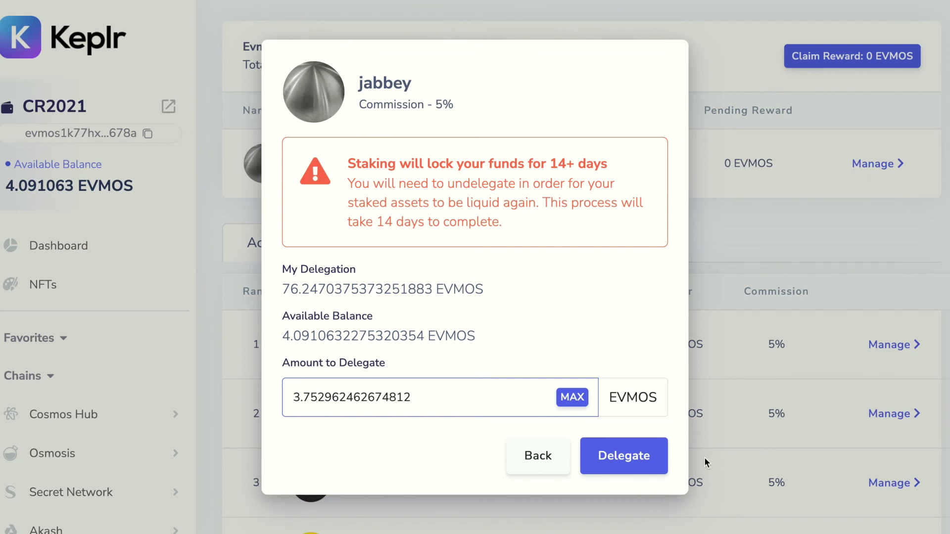
Step: Submit the delegation with the Low fee, approve it in Keplr, and confirm jabbey's 80 EVMOS stake
{"action": "left_click", "coordinate": [666, 458]}
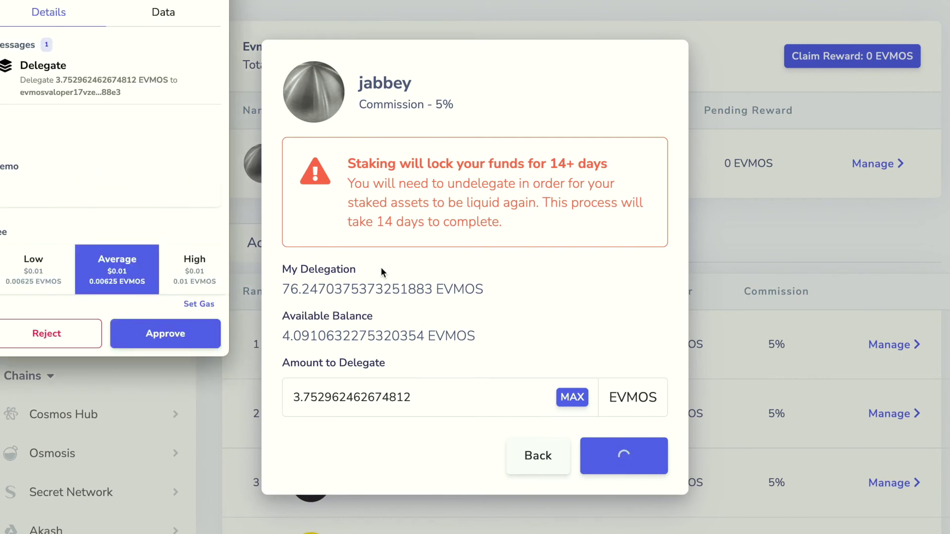
{"action": "left_click", "coordinate": [30, 278]}
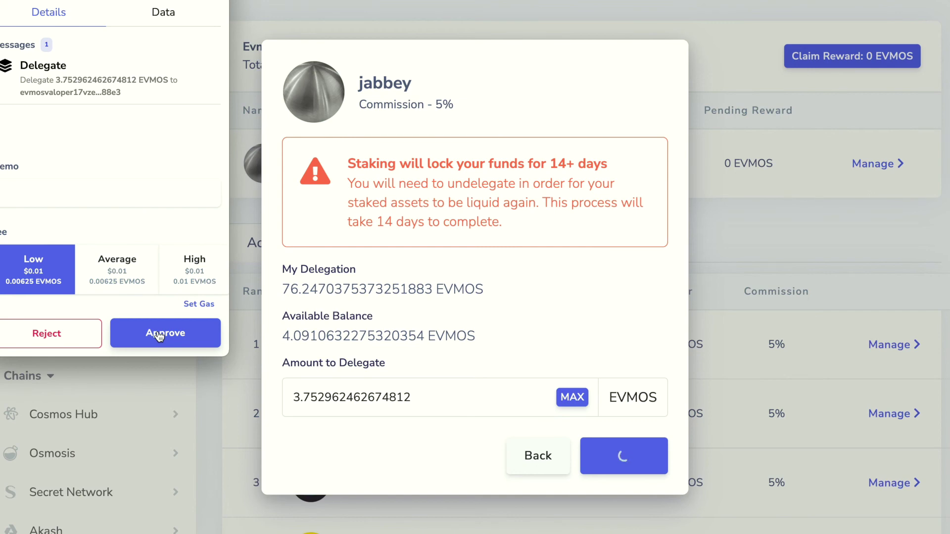
{"action": "left_click", "coordinate": [158, 335]}
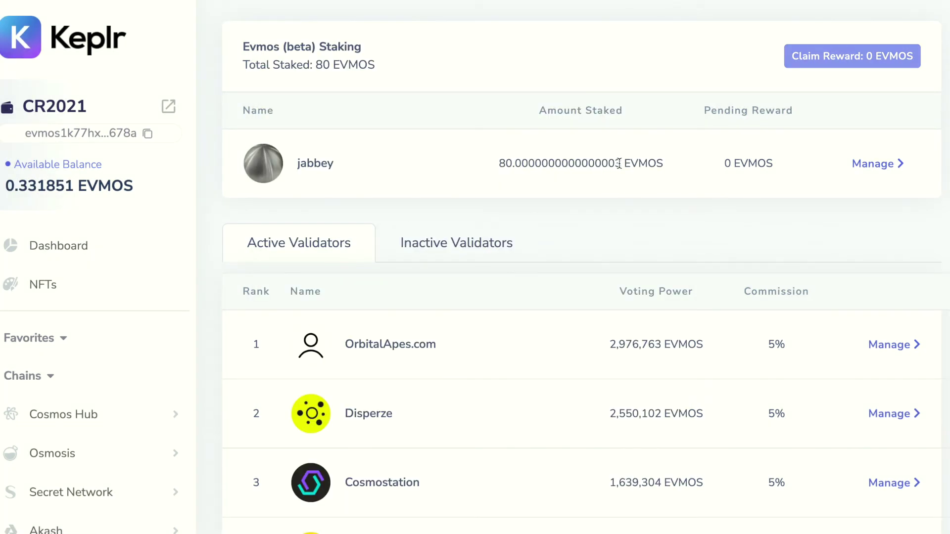
{"action": "left_click_drag", "start_coordinate": [620, 164], "coordinate": [616, 163]}
{"action": "left_click", "coordinate": [781, 0]}
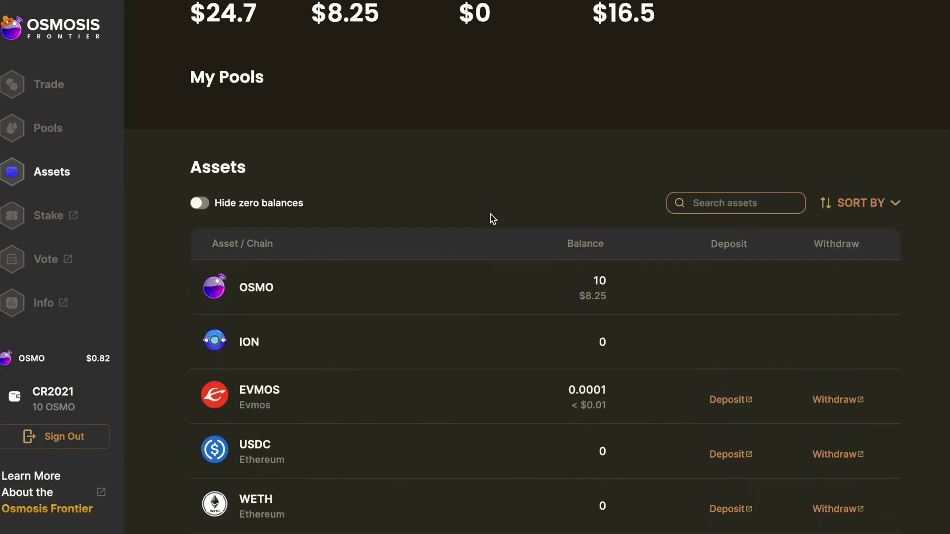
Step: Find the EVMOS row in Osmosis's asset list and open its deposit page
{"action": "scroll", "coordinate": [493, 219], "scroll_direction": "down", "scroll_amount": 2}
{"action": "scroll", "coordinate": [493, 219], "scroll_direction": "up", "scroll_amount": 2}
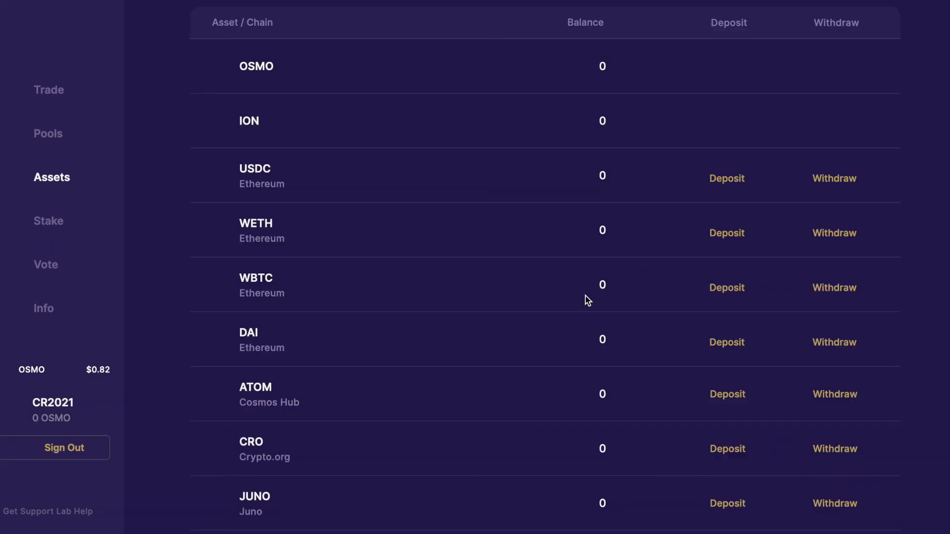
{"action": "scroll", "coordinate": [585, 296], "scroll_direction": "up", "scroll_amount": 1}
{"action": "scroll", "coordinate": [585, 295], "scroll_direction": "up", "scroll_amount": 3}
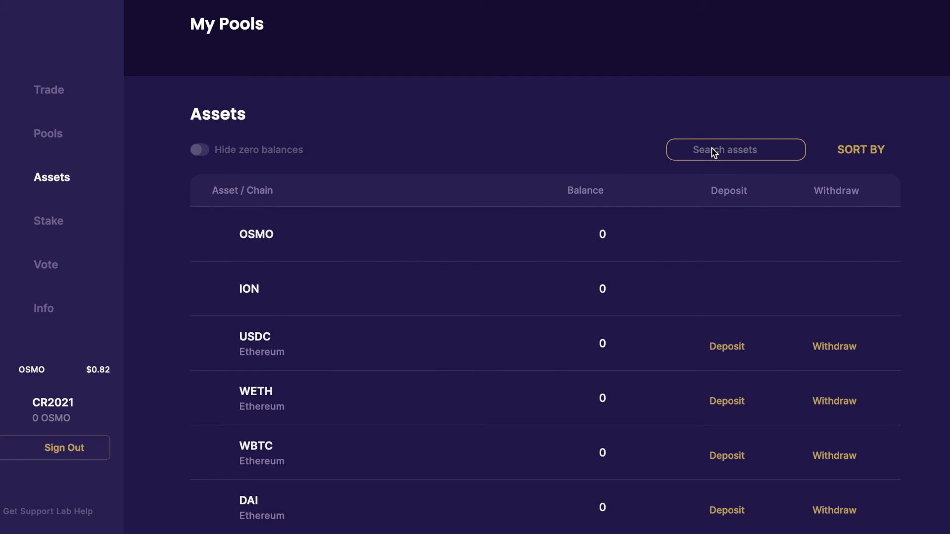
{"action": "left_click", "coordinate": [708, 150]}
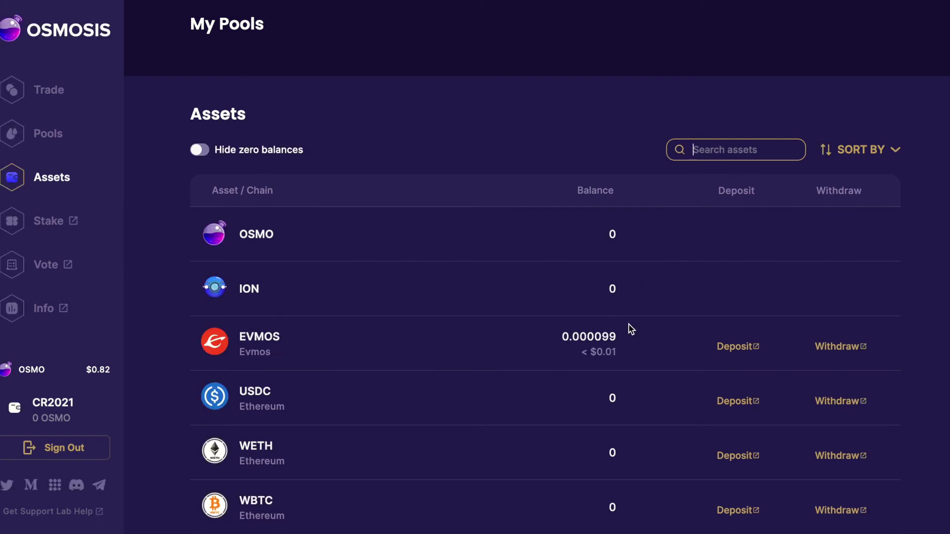
{"action": "left_click", "coordinate": [740, 350]}
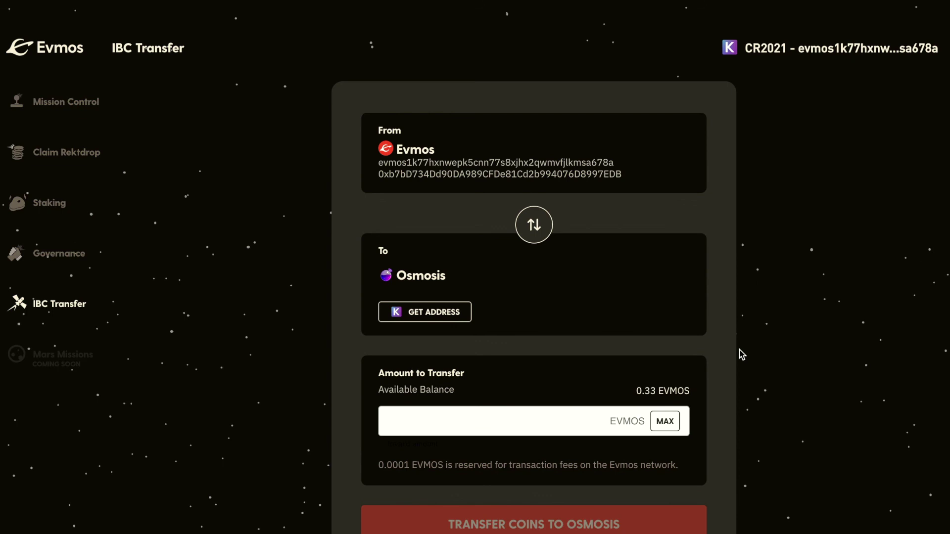
Step: Send 0.32 EVMOS from Evmos to the filled-in Osmosis address and approve the transfer in Keplr
{"action": "left_click", "coordinate": [538, 235]}
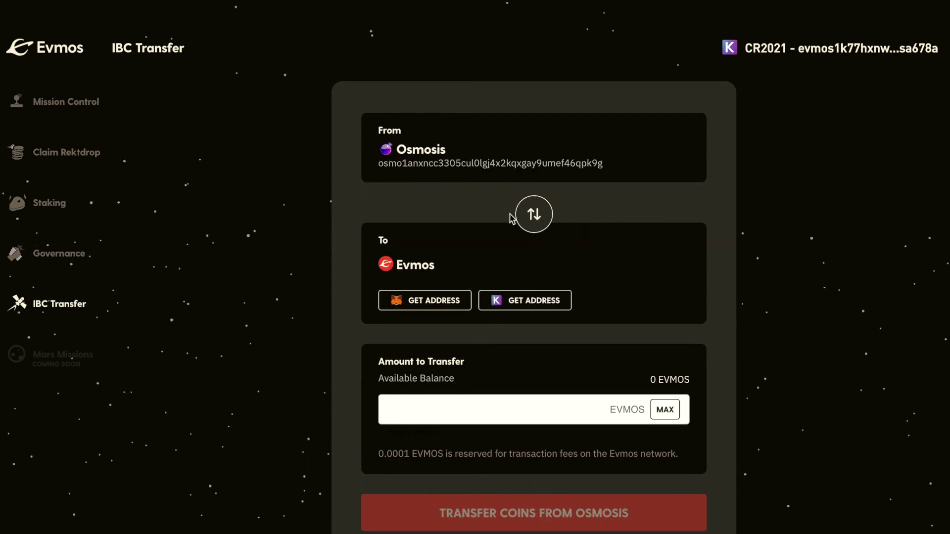
{"action": "left_click", "coordinate": [532, 224]}
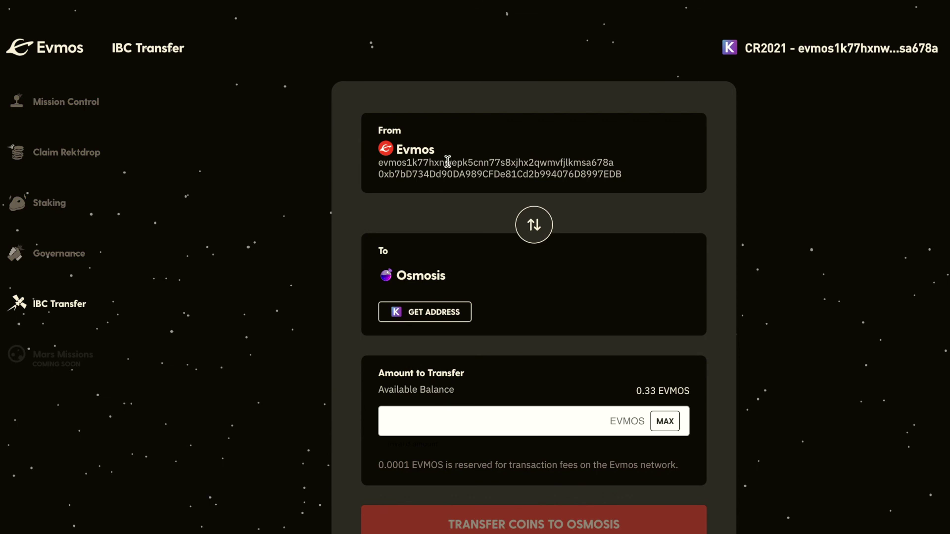
{"action": "left_click", "coordinate": [449, 319]}
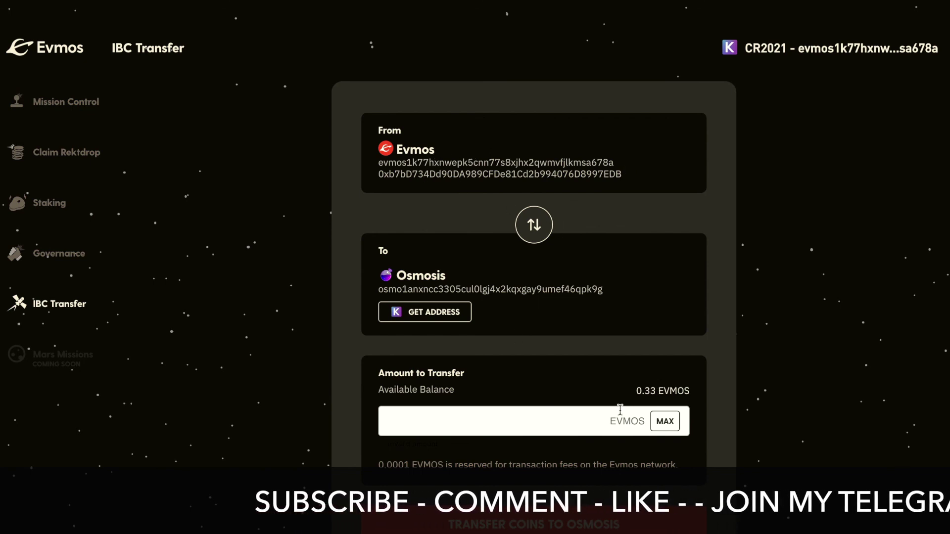
{"action": "left_click", "coordinate": [584, 427]}
{"action": "type", "text": "0"}
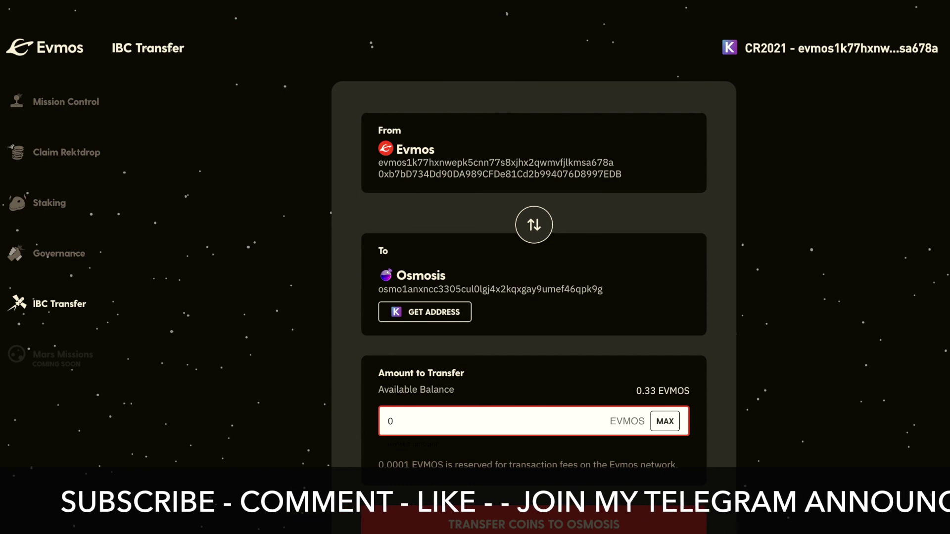
{"action": "type", "text": ".32"}
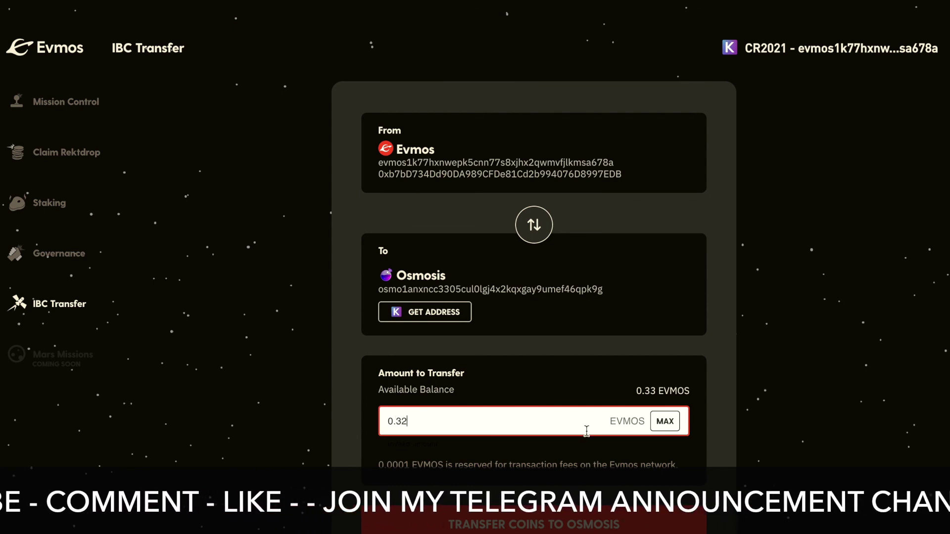
{"action": "scroll", "coordinate": [600, 435], "scroll_direction": "down", "scroll_amount": 2}
{"action": "left_click", "coordinate": [594, 464]}
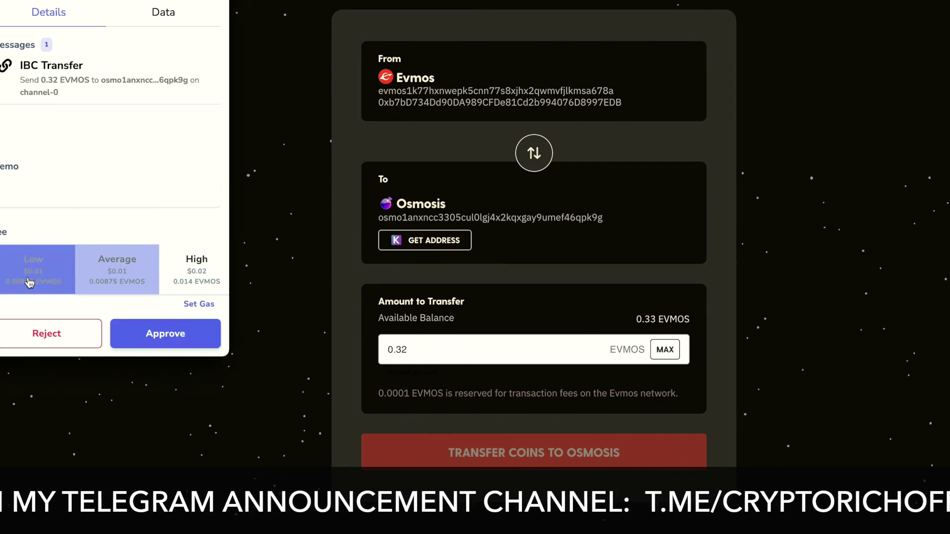
{"action": "left_click", "coordinate": [165, 333]}
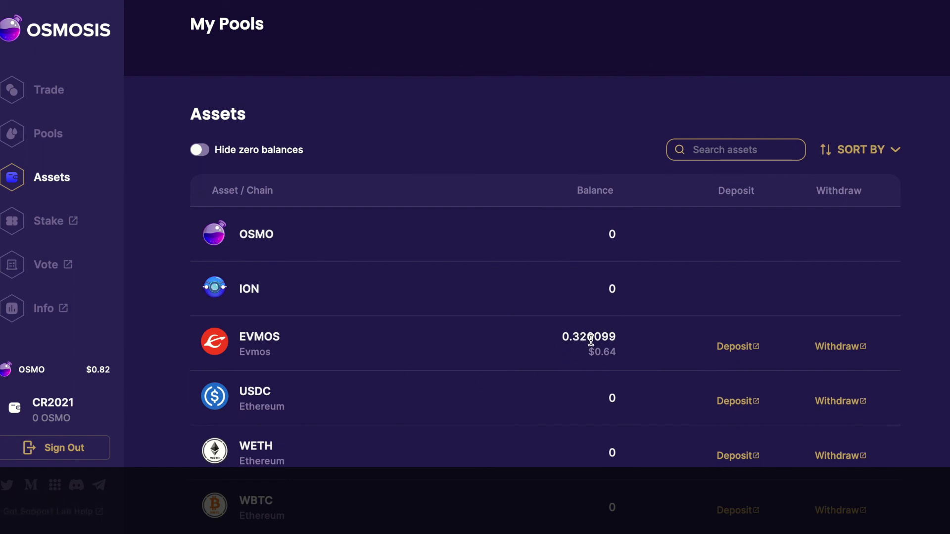
Step: Turn on Hide zero balances so only EVMOS at 0.320099 remains listed
{"action": "left_click", "coordinate": [202, 150]}
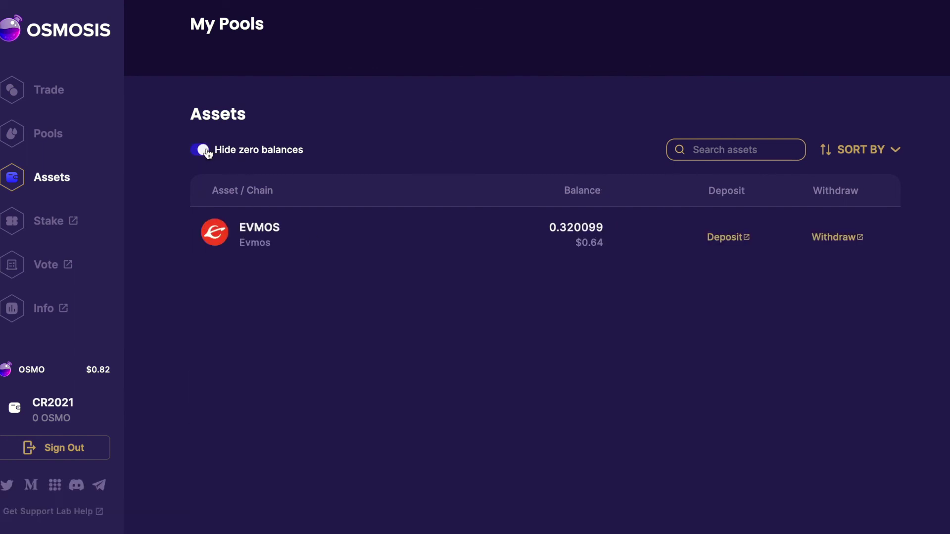